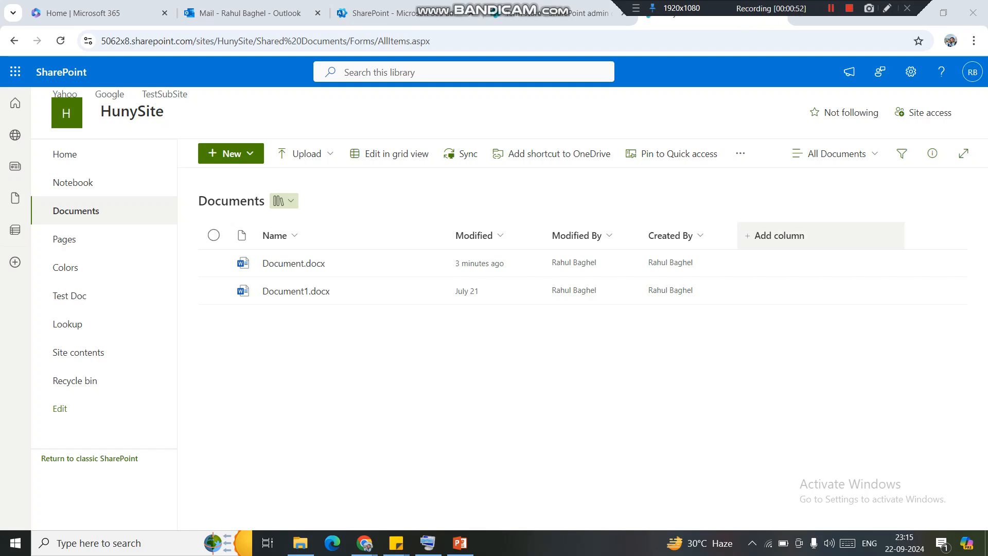
Start creating a new column of type Person in the Documents library
left_click(780, 236)
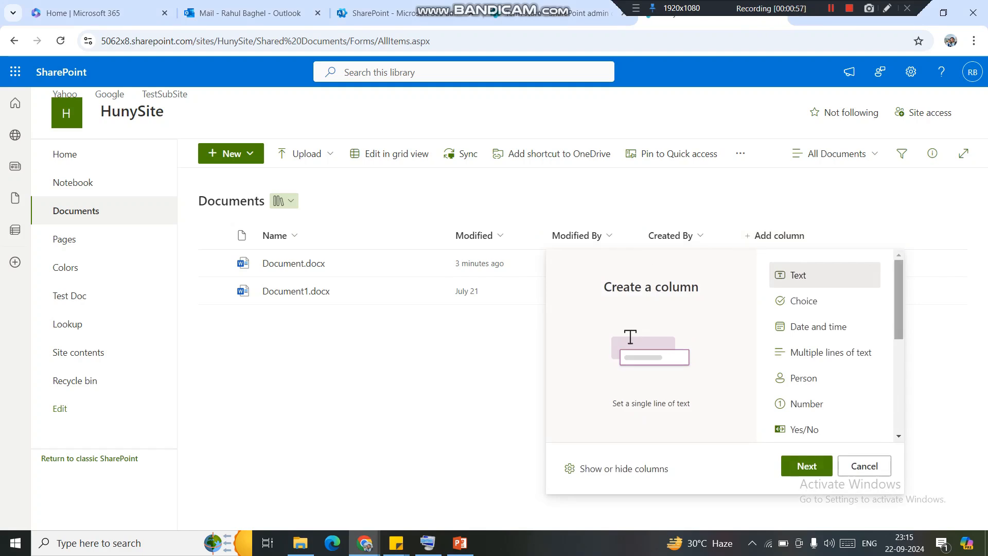
scroll(823, 345, "down", 2)
scroll(824, 345, "up", 1)
left_click_drag(899, 308, 898, 298)
scroll(824, 329, "down", 1)
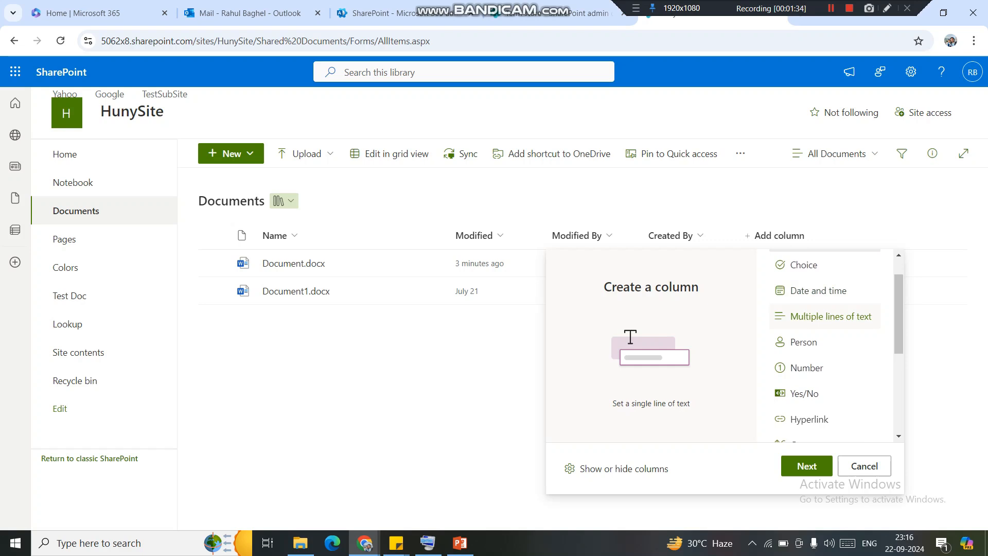
scroll(823, 308, "up", 1)
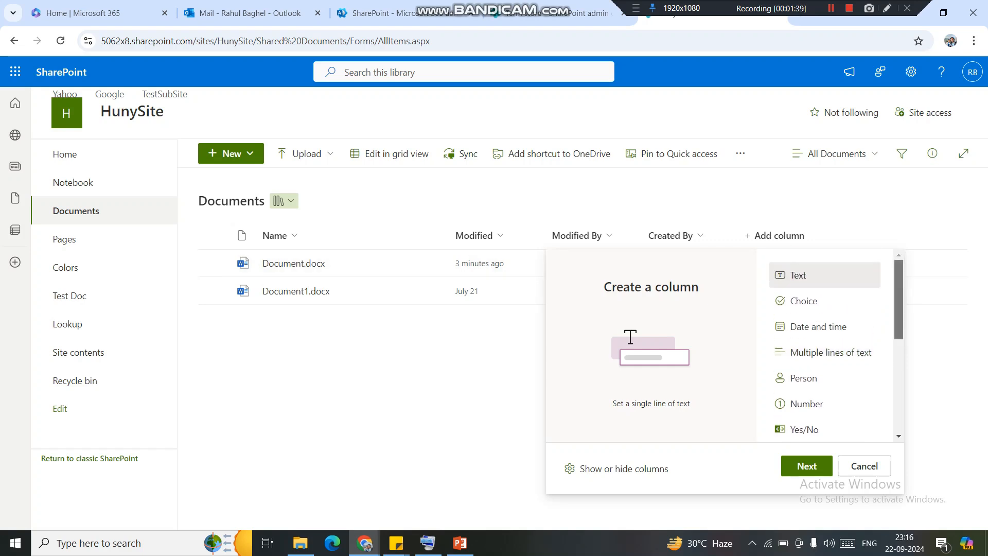
scroll(823, 262, "down", 2)
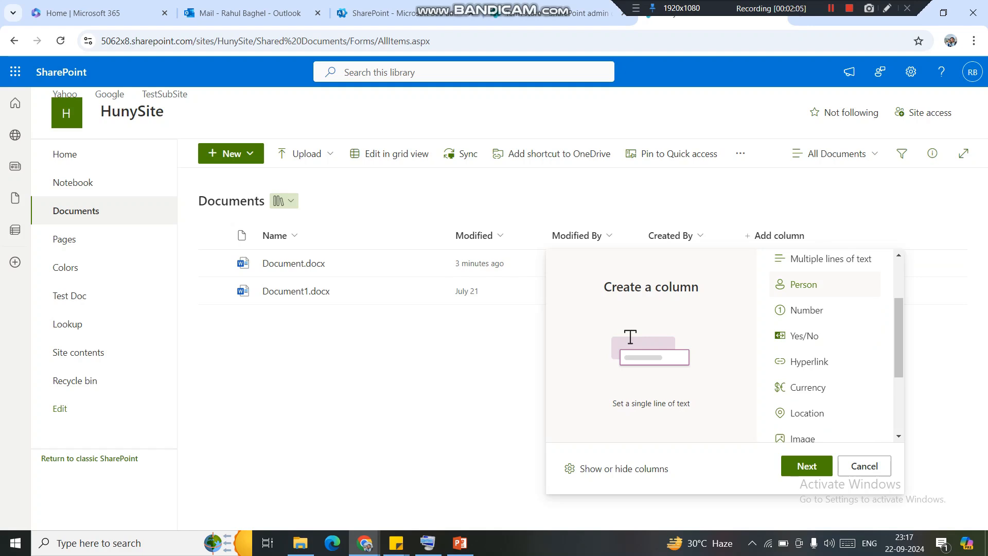
left_click(804, 285)
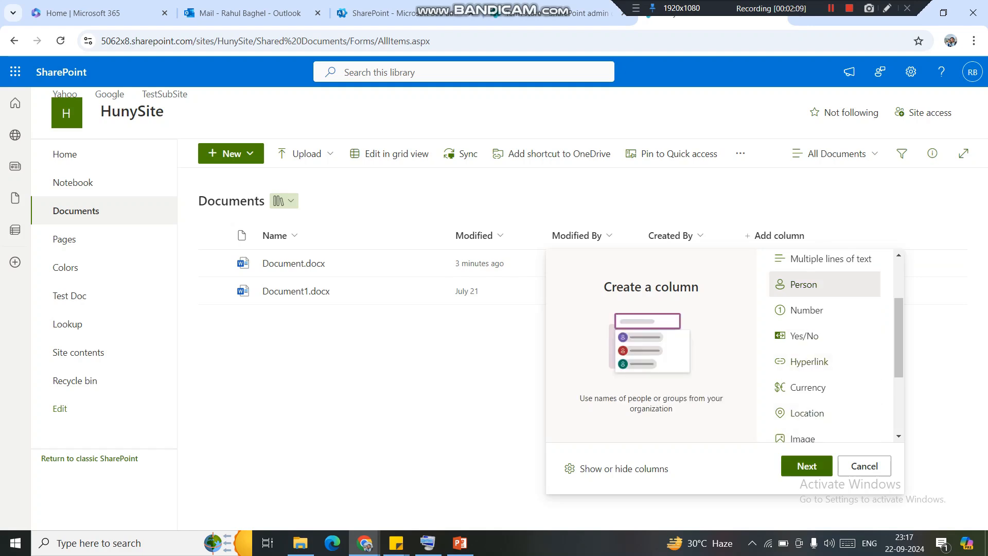
left_click(807, 465)
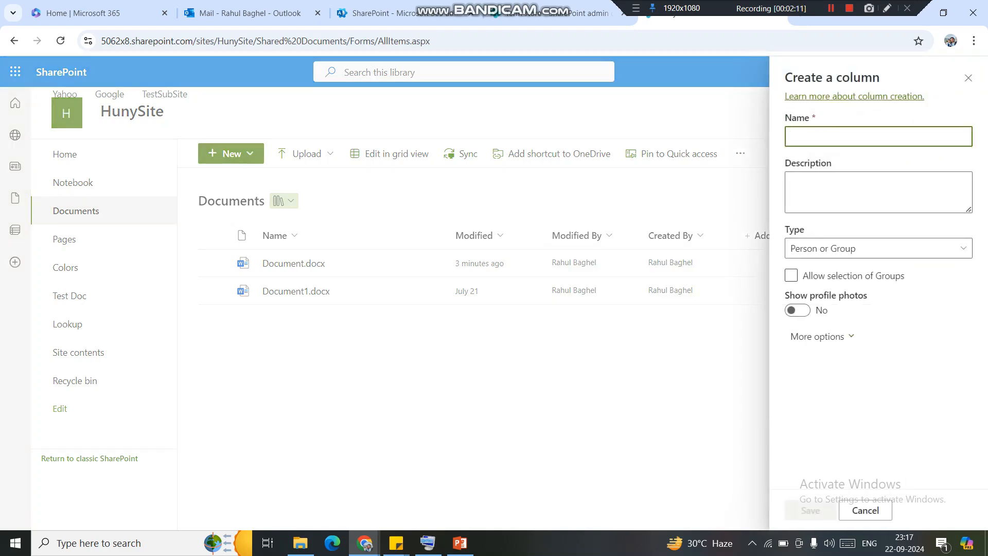
Name the new column People and allow groups to be selected in it
left_click(870, 192)
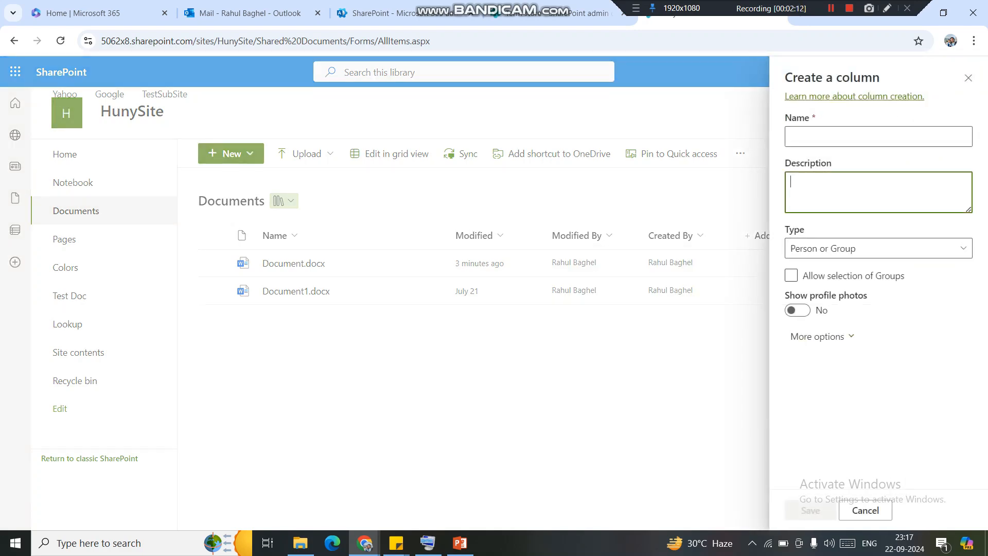
left_click(870, 136)
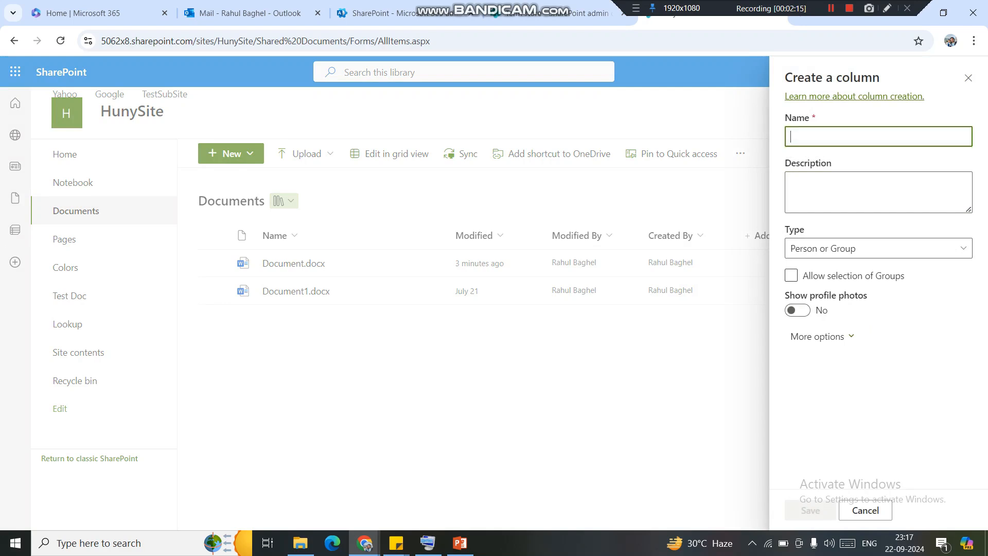
type("Pe")
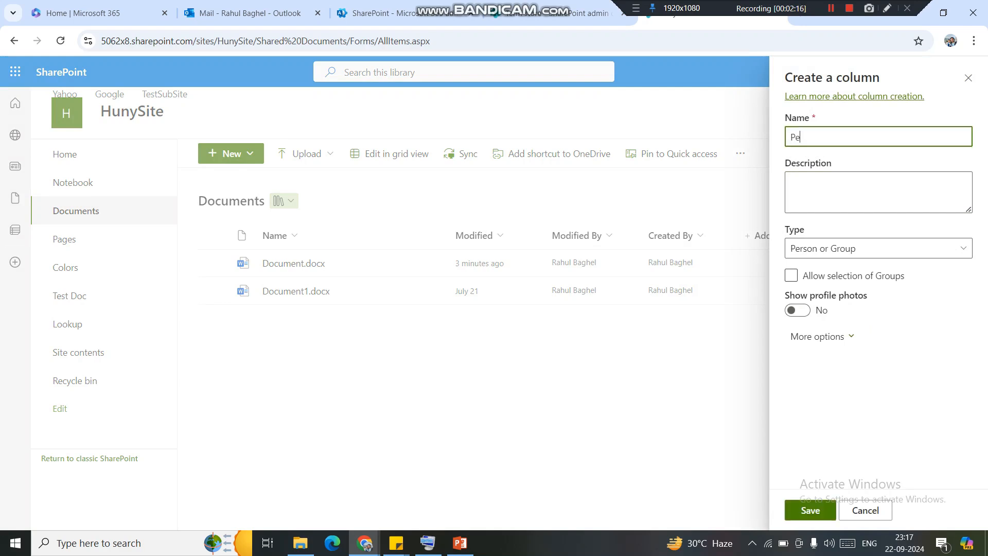
type("ople")
left_click(792, 276)
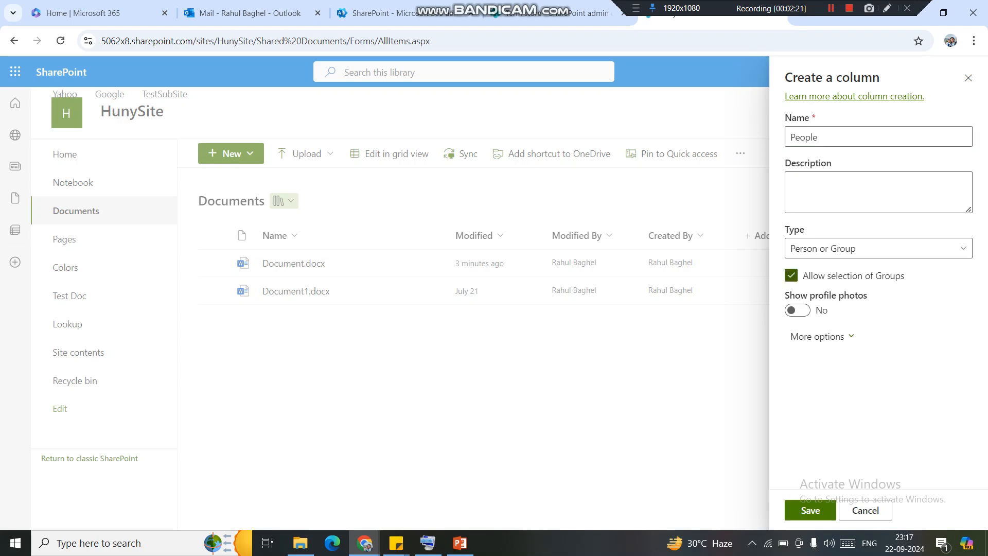
Turn on profile photos and multiple selections for the People column, and save it
left_click(818, 336)
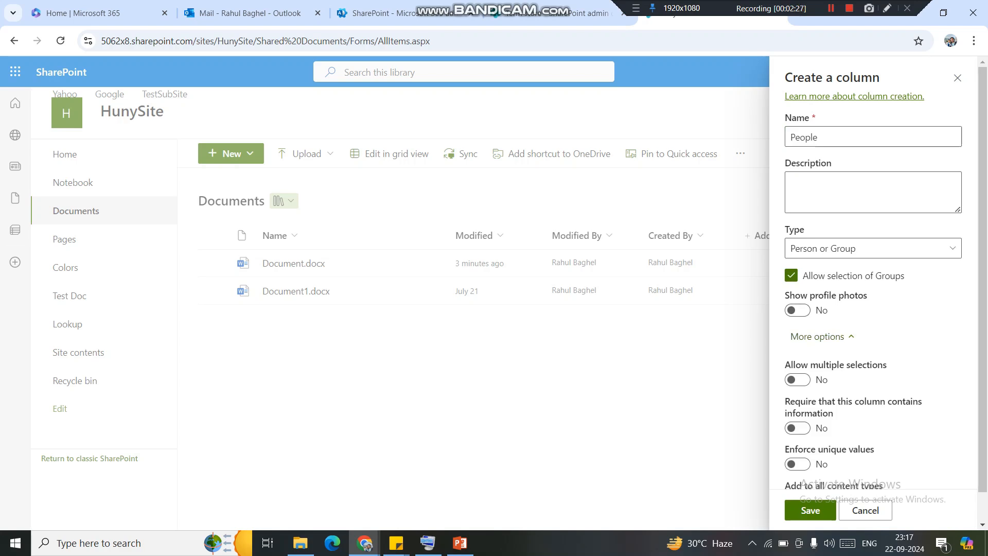
scroll(873, 294, "down", 1)
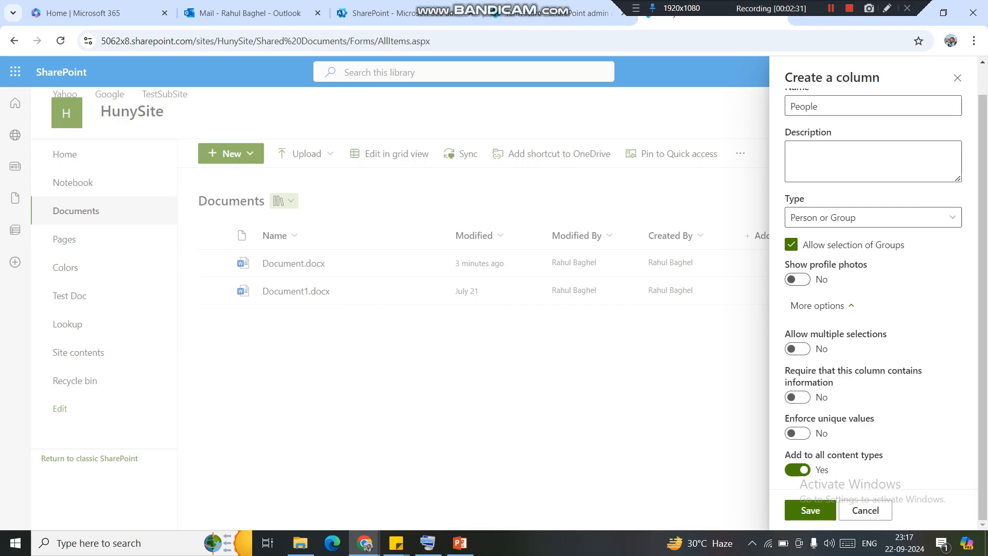
left_click(797, 280)
left_click(797, 348)
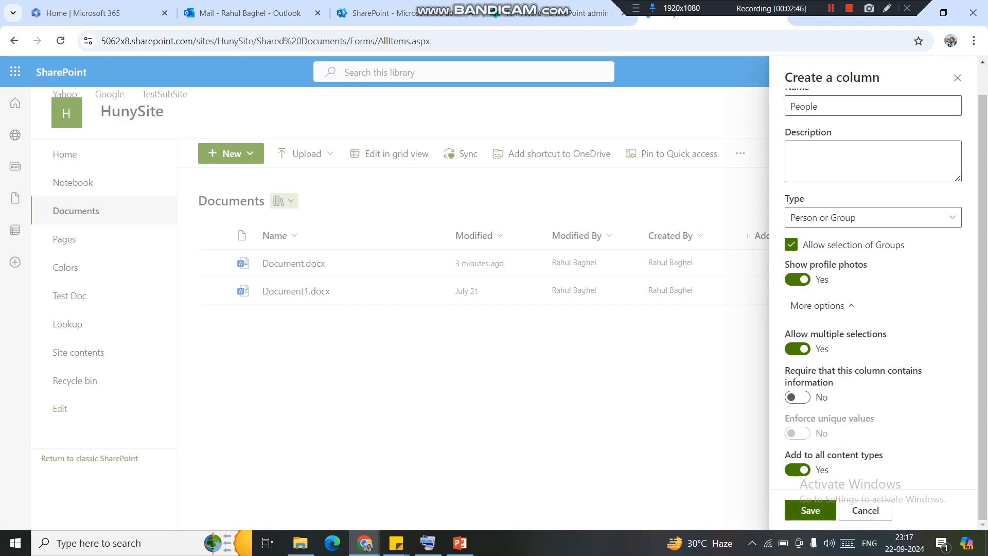
left_click(810, 510)
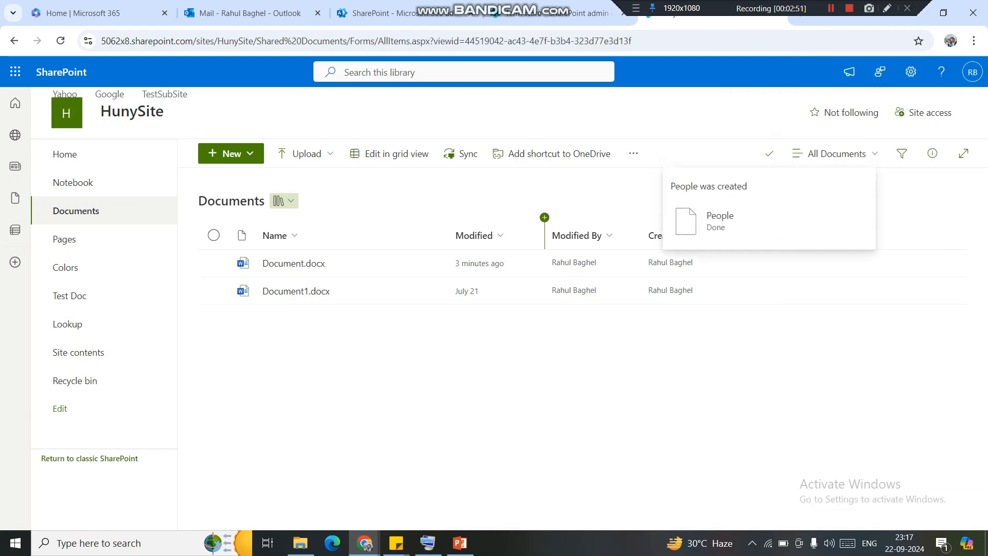
Open the details of Document.docx and add Test1 to its People field
left_click(785, 263)
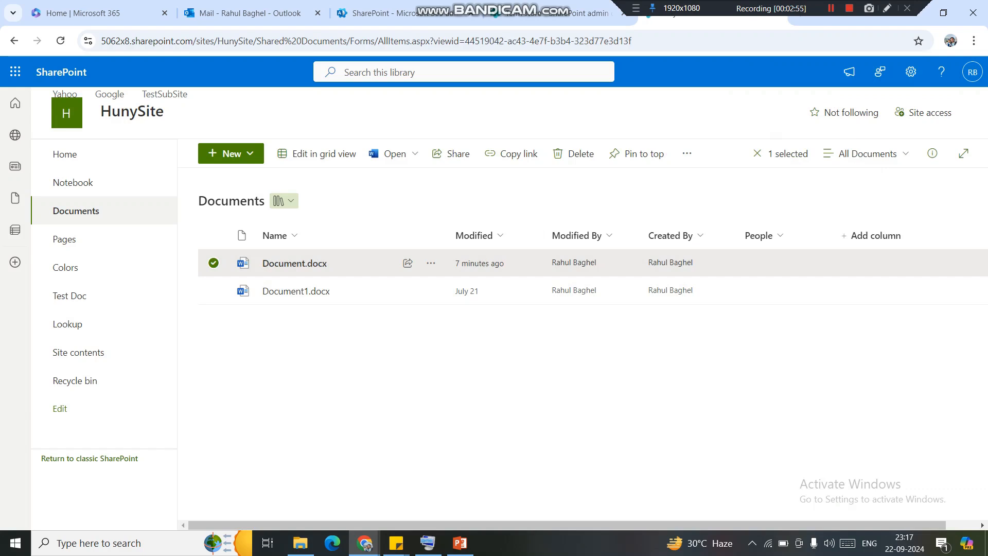
left_click(932, 153)
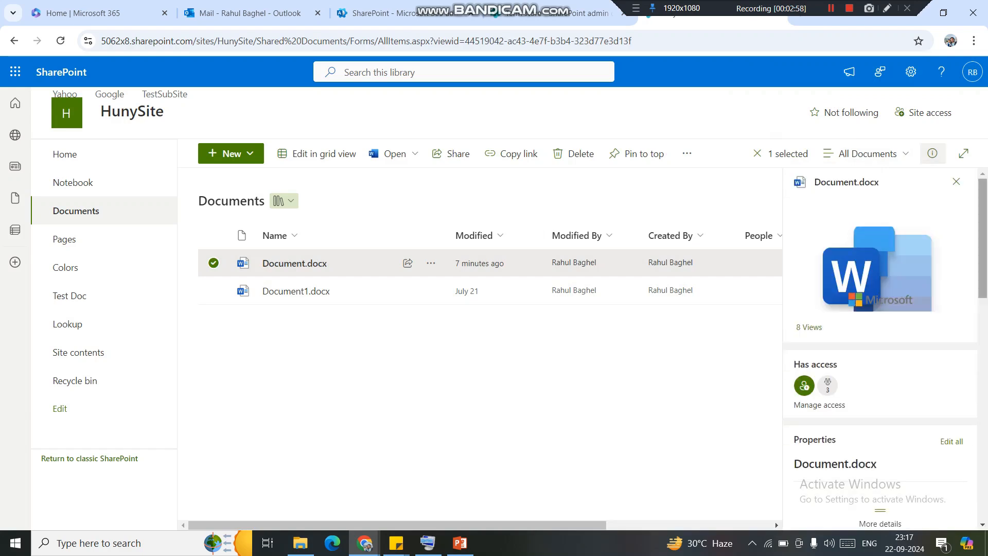
scroll(880, 334, "down", 2)
scroll(880, 335, "down", 5)
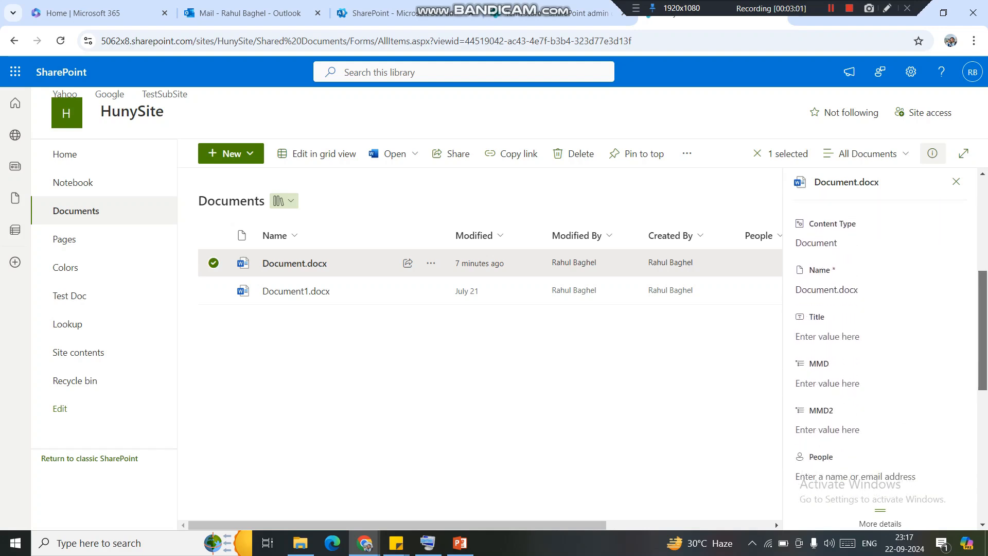
scroll(880, 335, "down", 1)
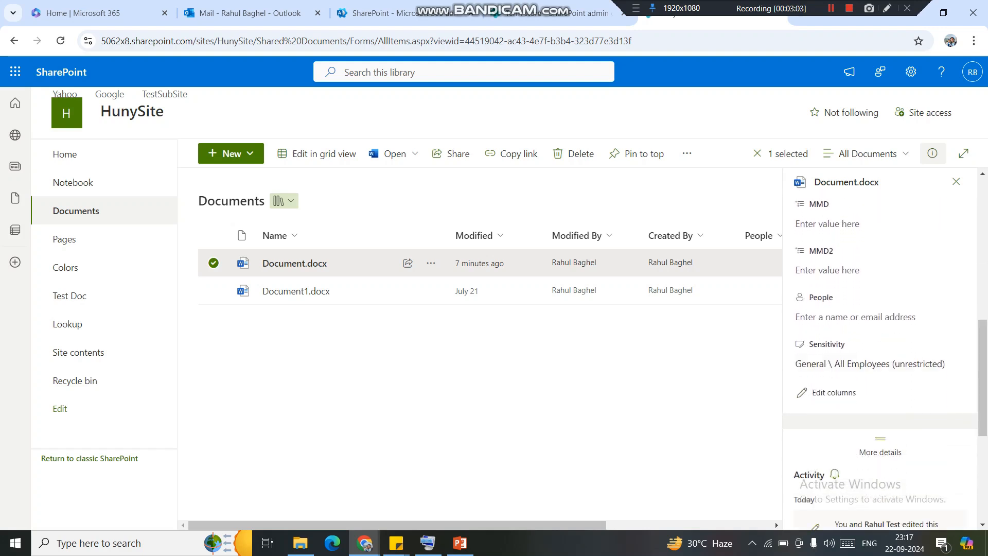
left_click(855, 317)
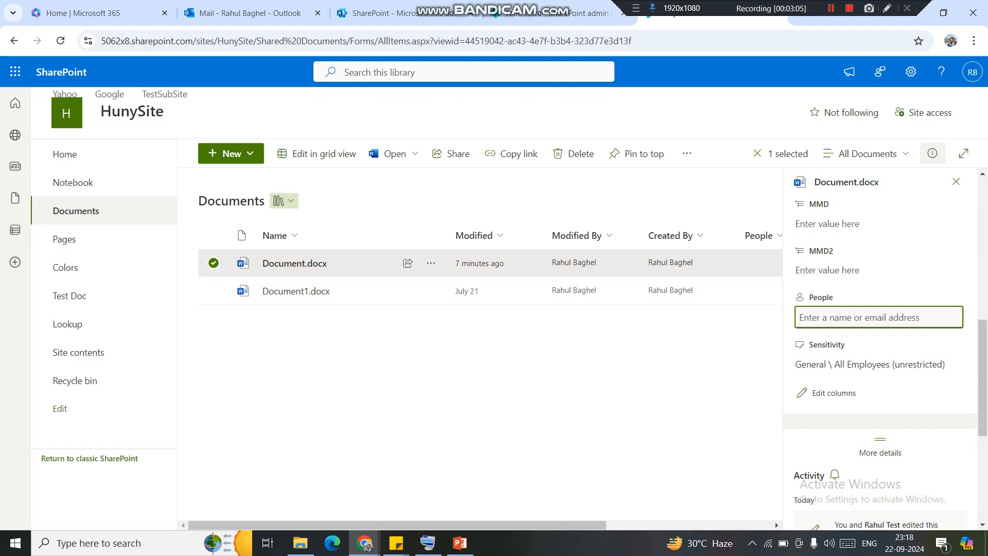
type("test")
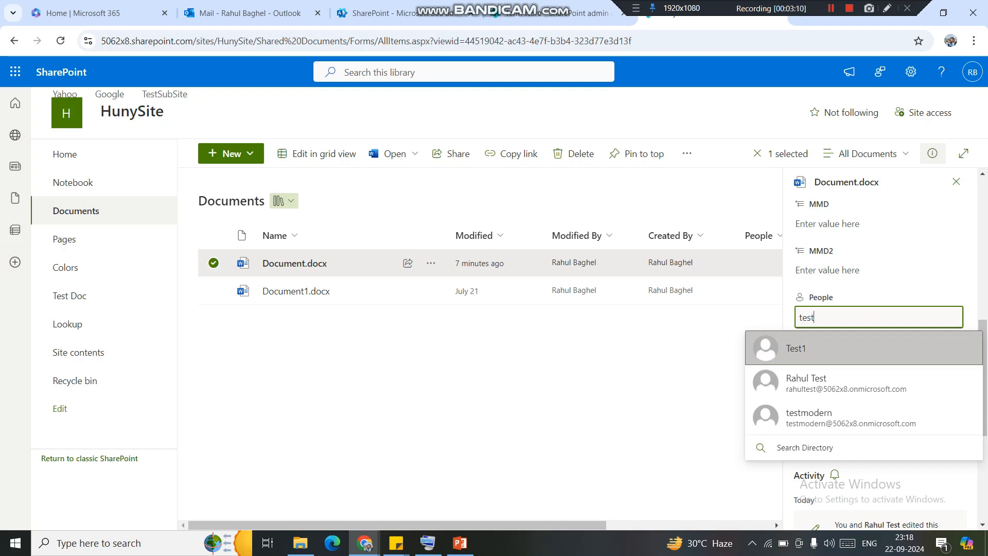
key("Return")
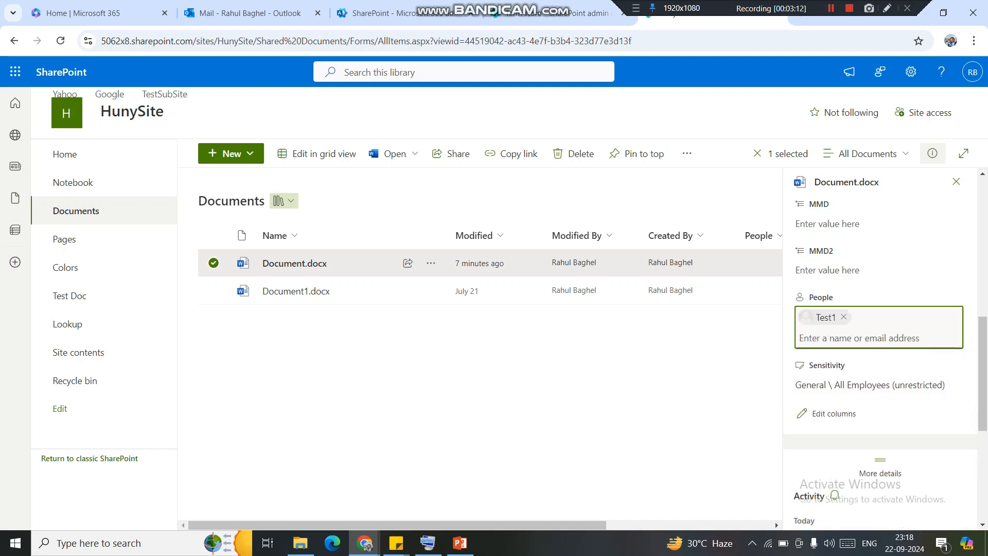
Add the document's creator and the testmodern group to the People field of Document.docx
type("rahu")
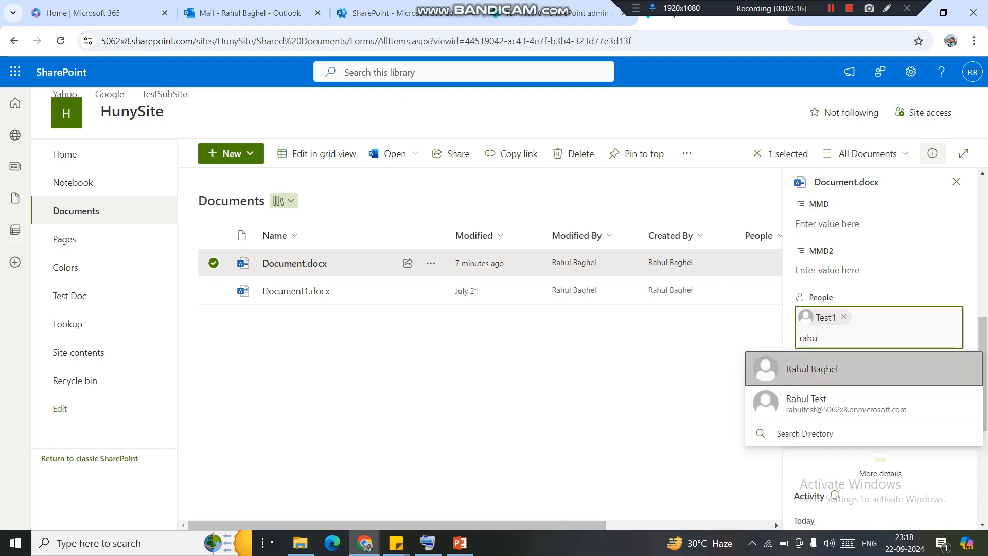
key("Return")
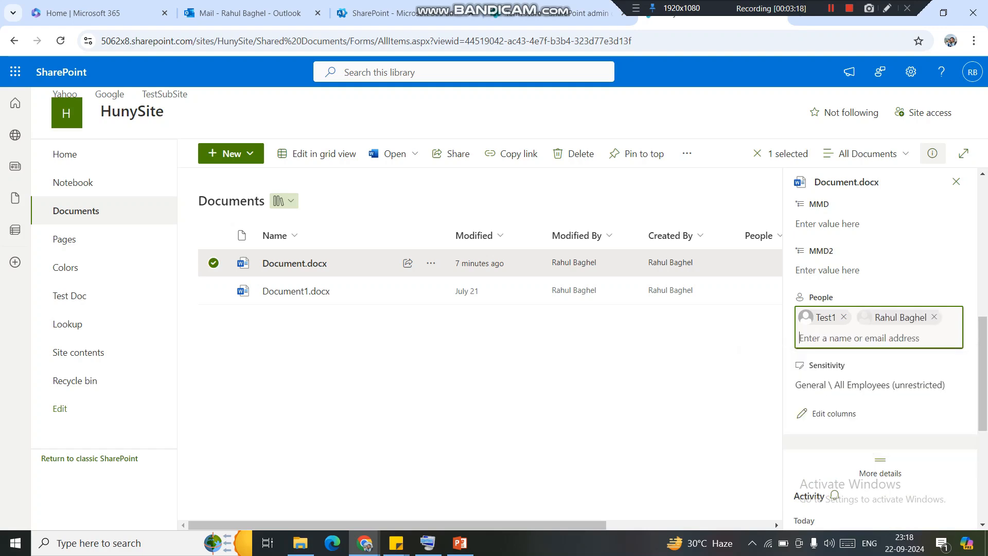
type("t")
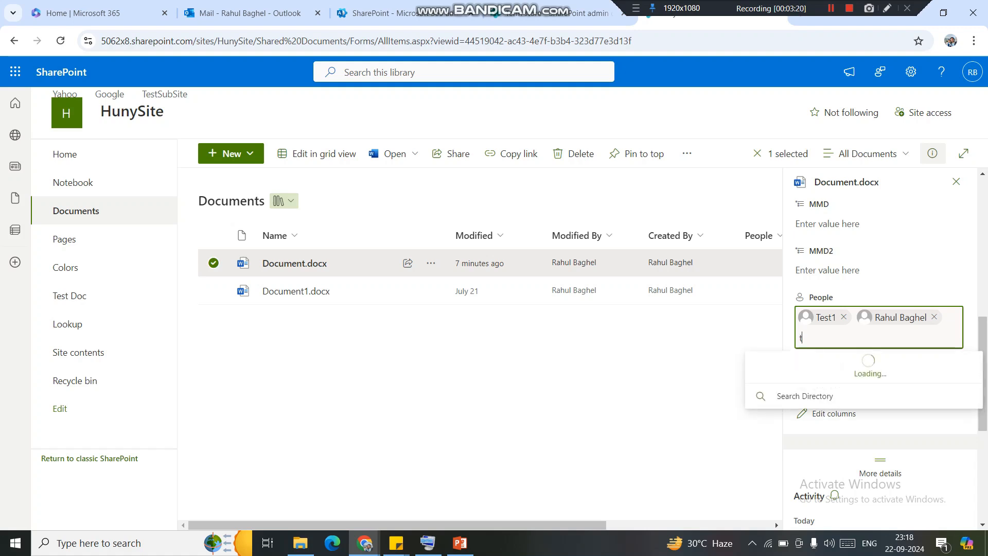
type("est")
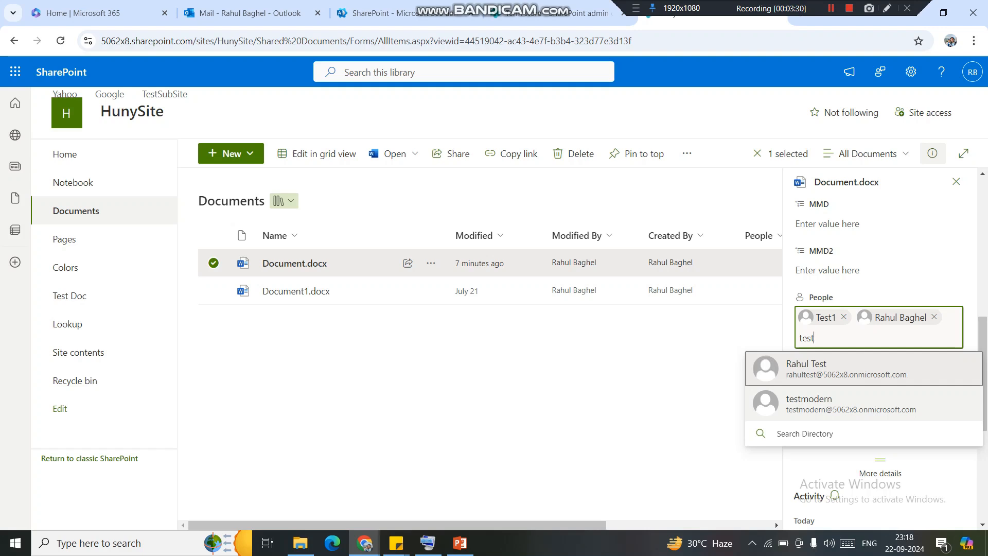
left_click(852, 405)
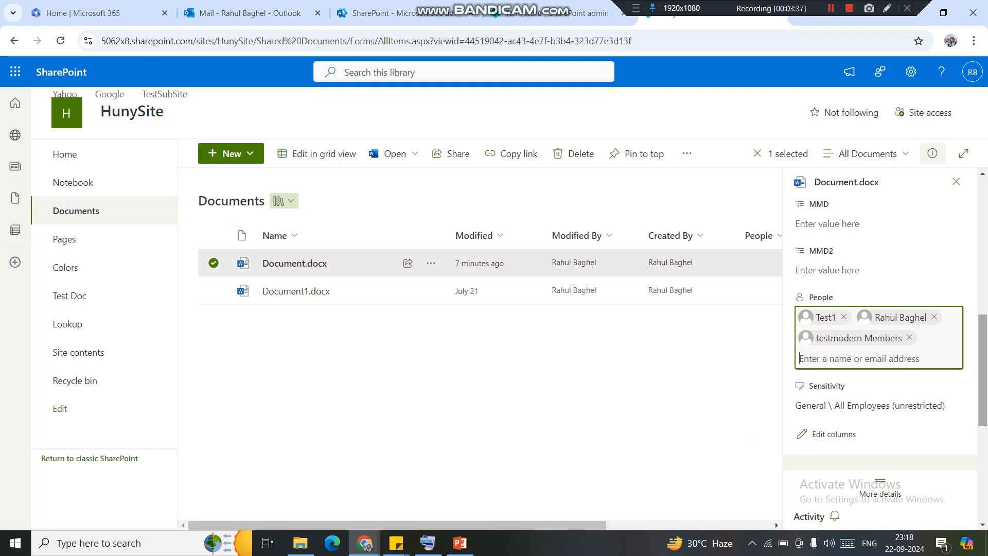
Commit the People entries of Document.docx and close its details
scroll(881, 335, "down", 3)
scroll(880, 334, "down", 3)
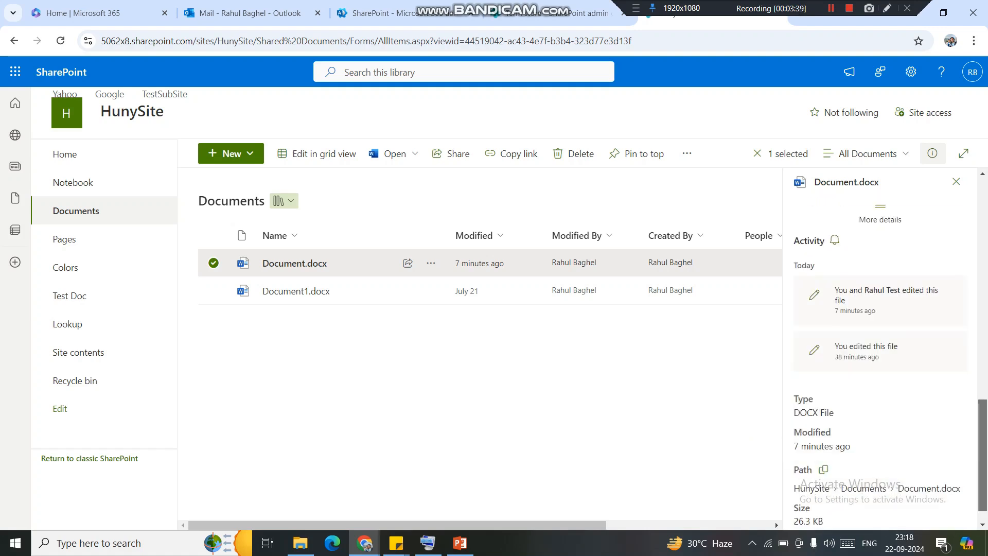
scroll(880, 334, "up", 10)
scroll(880, 334, "down", 7)
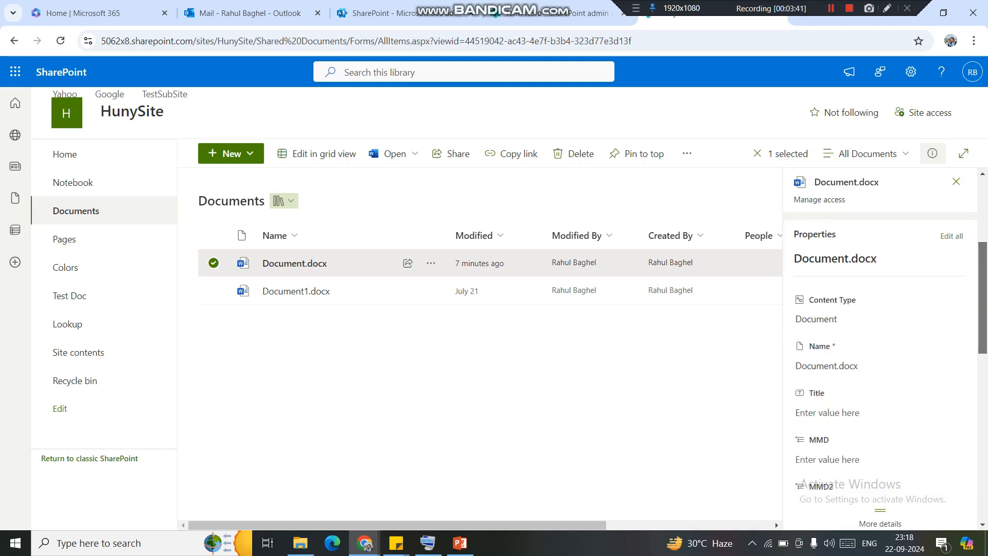
scroll(880, 334, "up", 3)
scroll(880, 334, "down", 3)
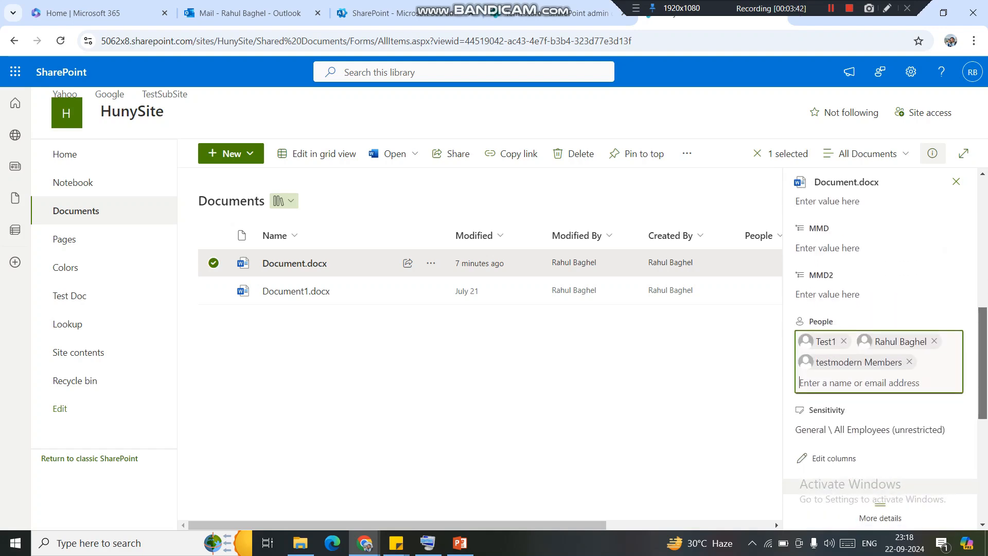
scroll(881, 335, "up", 3)
scroll(880, 334, "down", 2)
scroll(880, 335, "down", 1)
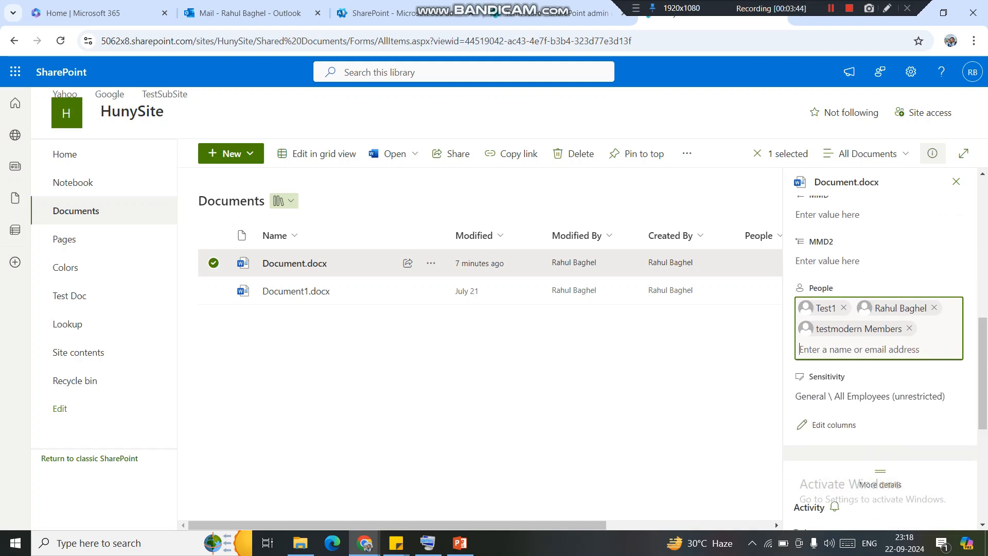
key("Tab")
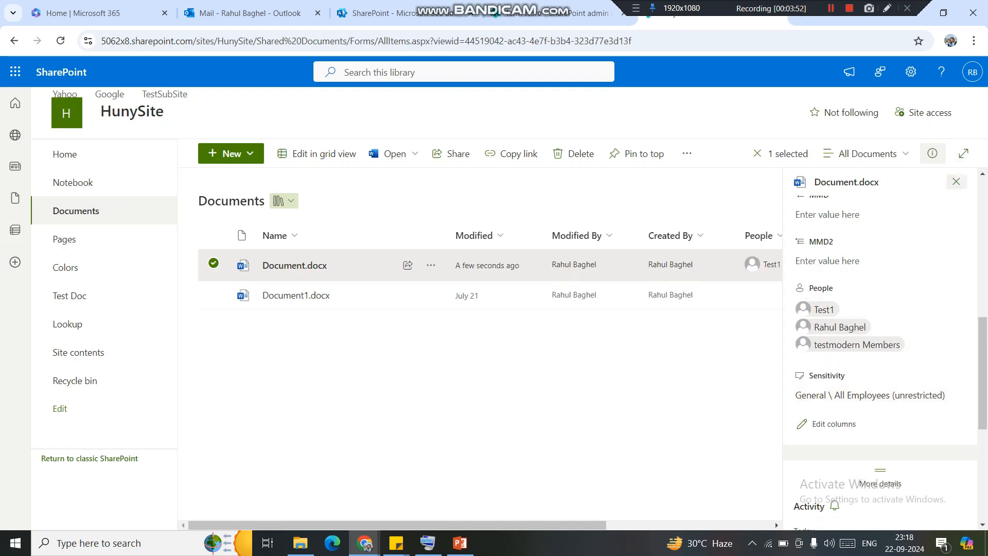
left_click(957, 181)
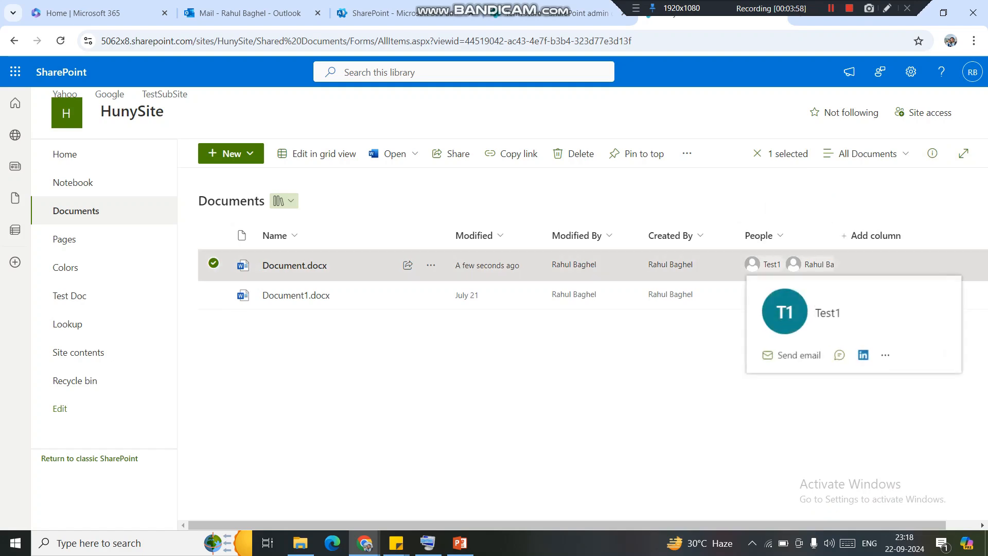
Start creating a new Hyperlink column in the Documents library
left_click(875, 235)
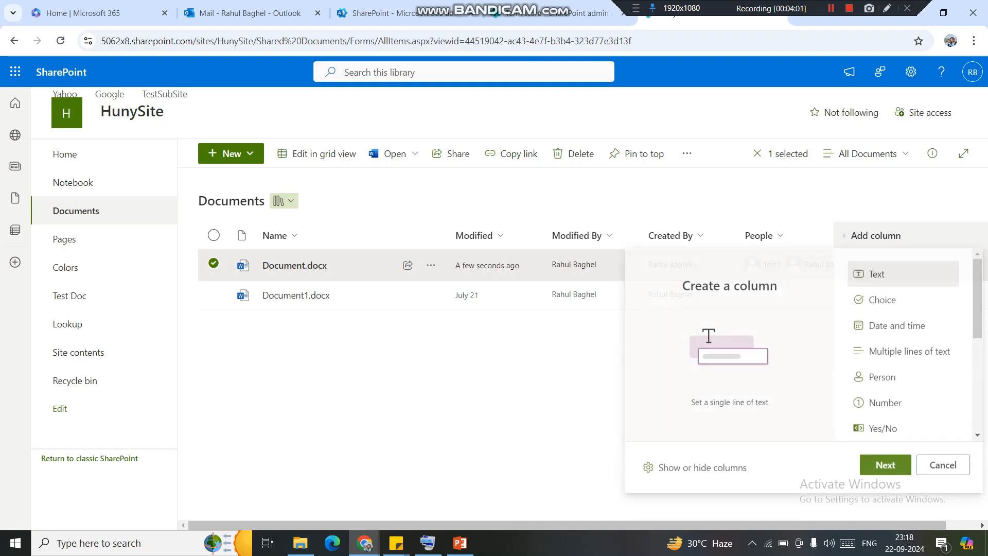
scroll(904, 340, "down", 2)
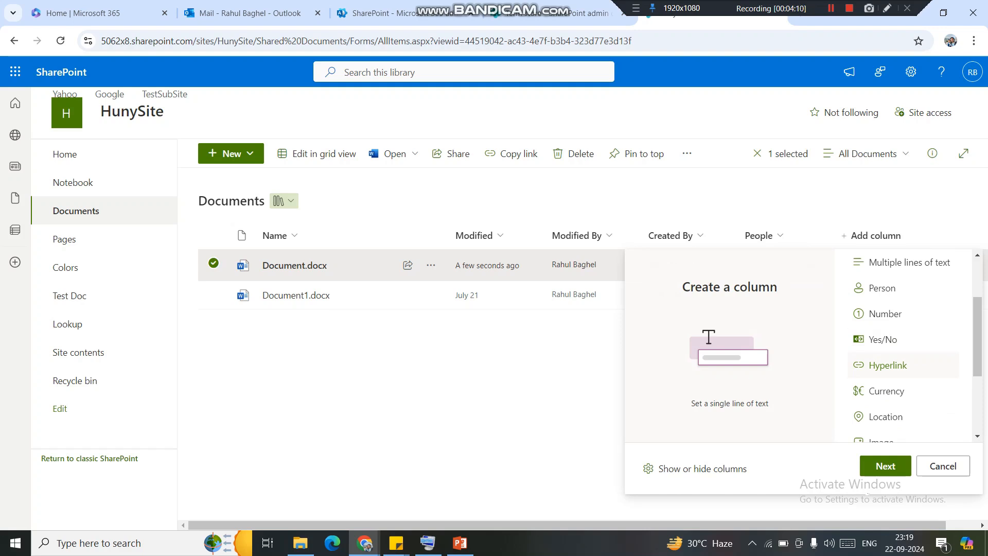
left_click(887, 365)
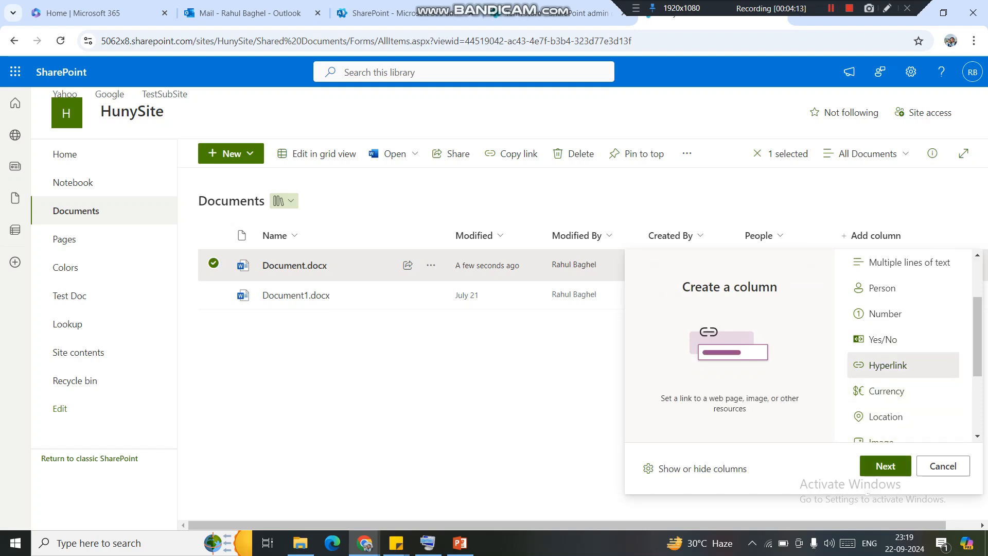
left_click(885, 466)
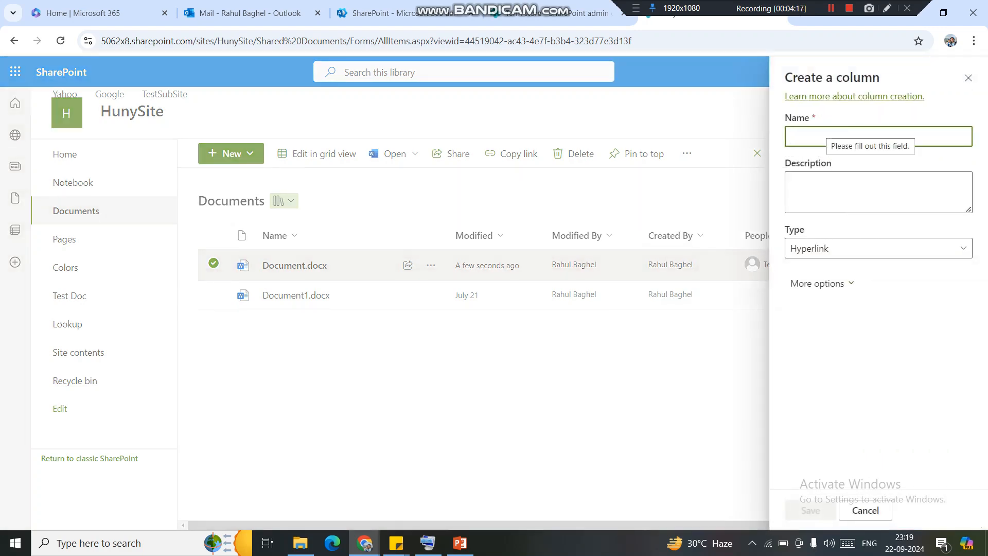
type("Lik")
key("BackSpace")
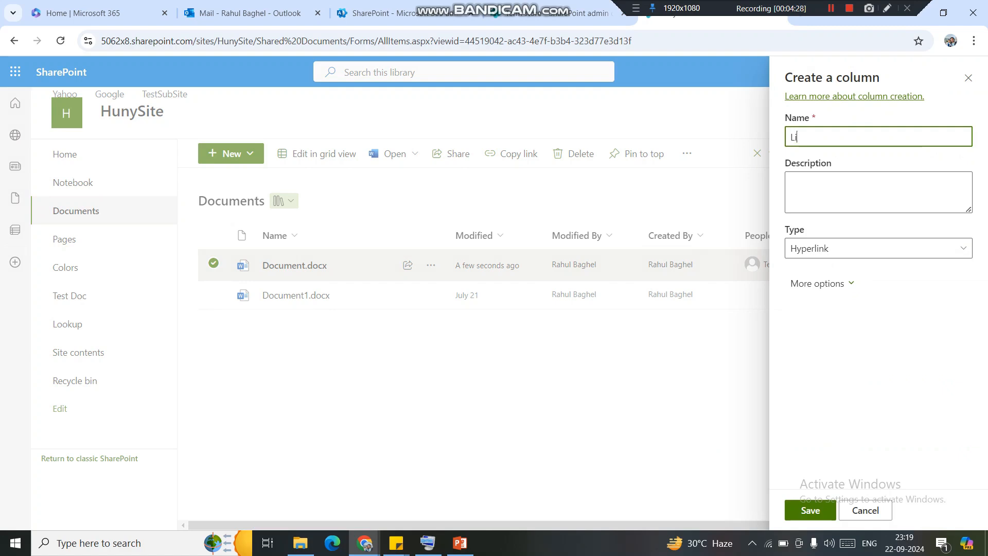
key("BackSpace")
key("BackSpace")
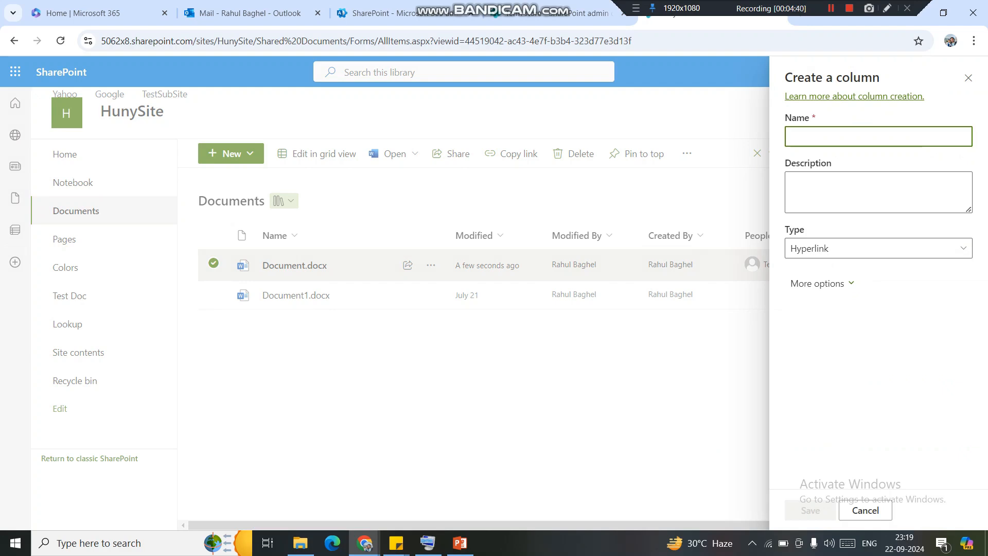
Name the Hyperlink column Ave, show its additional options, and save it
type("av")
key("BackSpace")
key("BackSpace")
type("Ave")
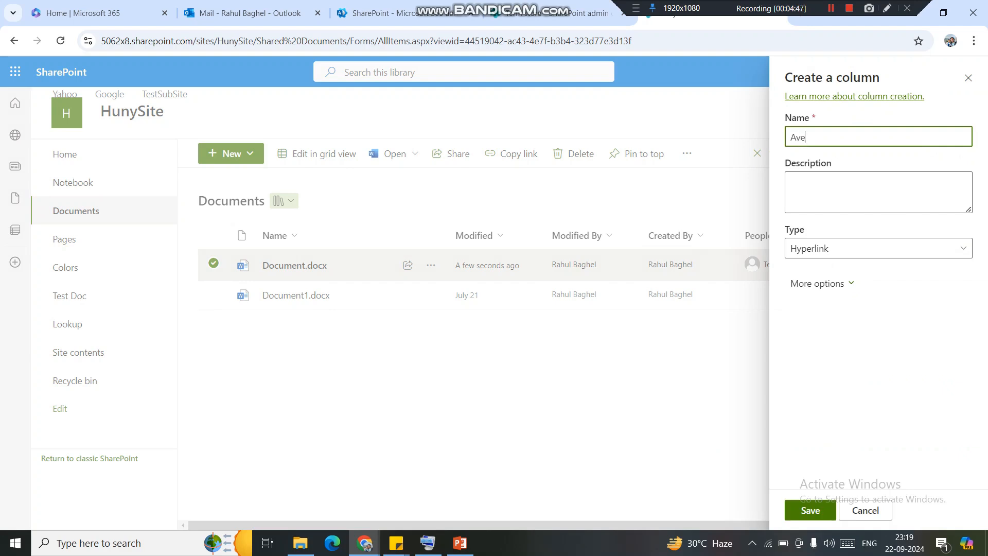
left_click(822, 284)
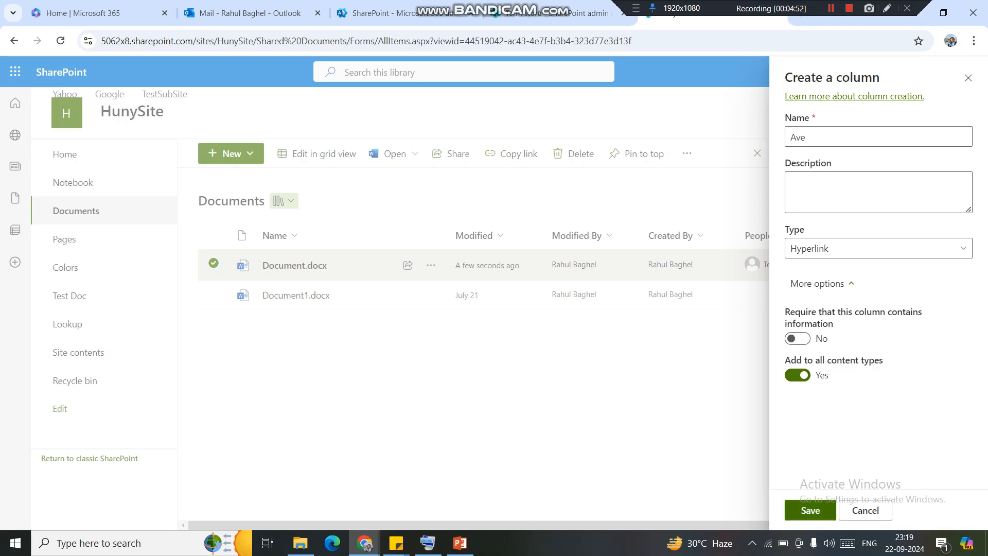
left_click(810, 510)
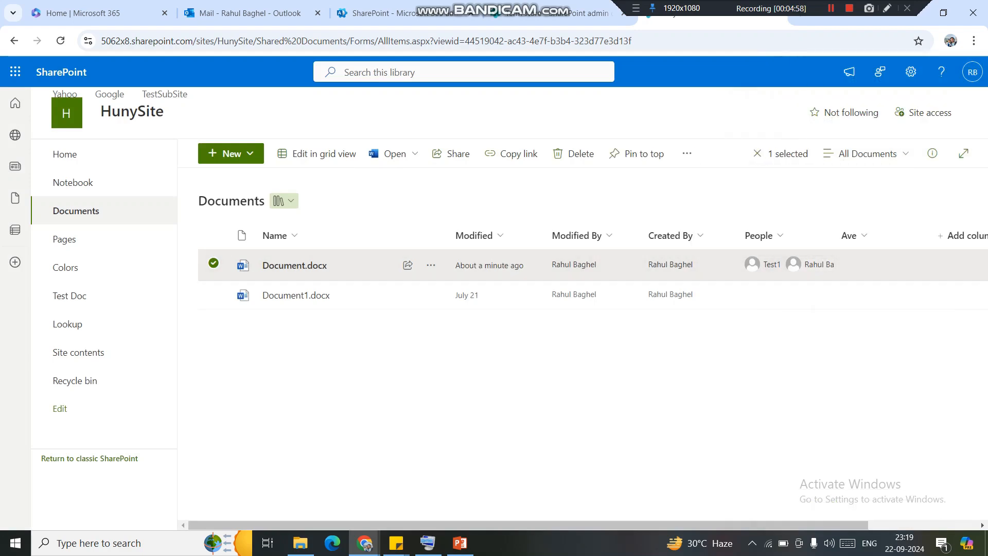
Open all properties of Document.docx for editing
left_click(932, 153)
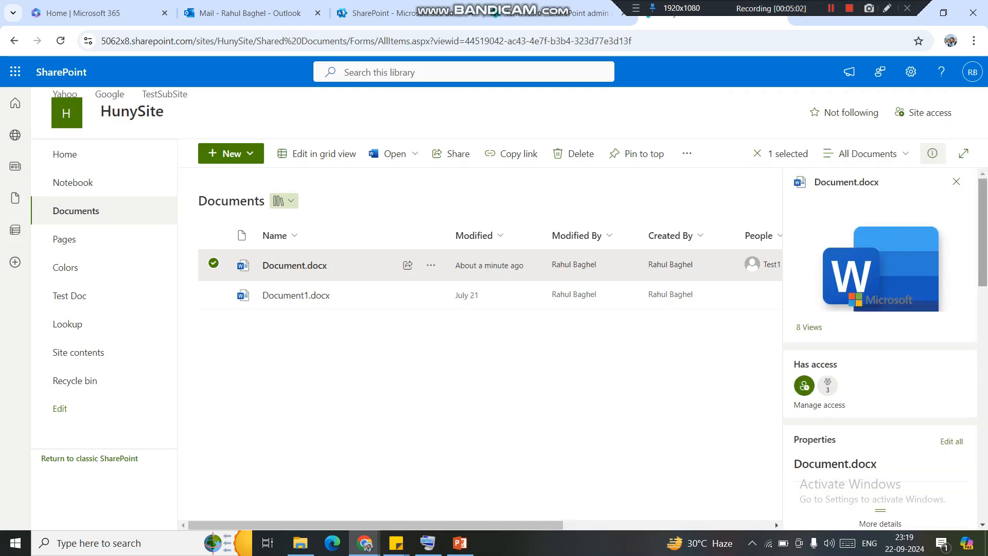
left_click_drag(983, 227, 983, 292)
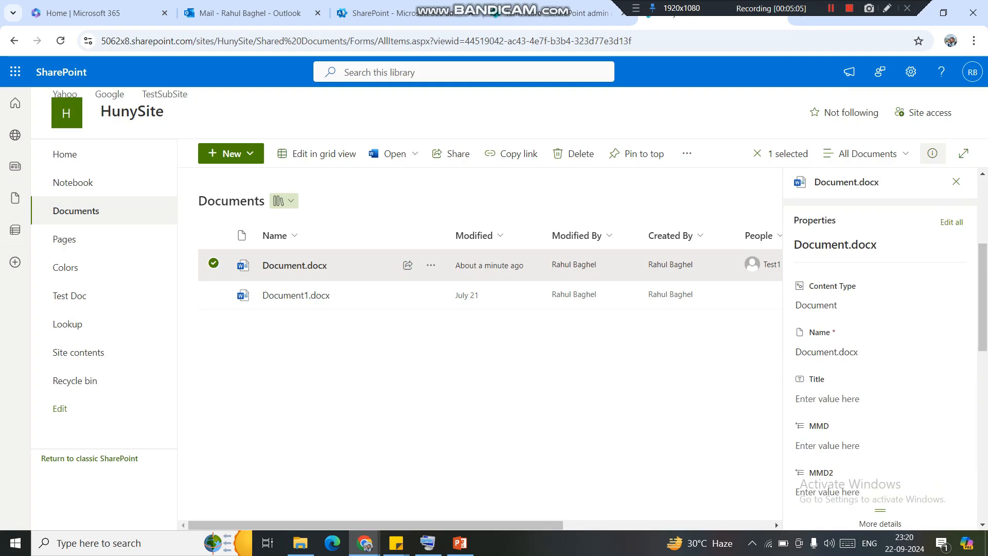
left_click(951, 222)
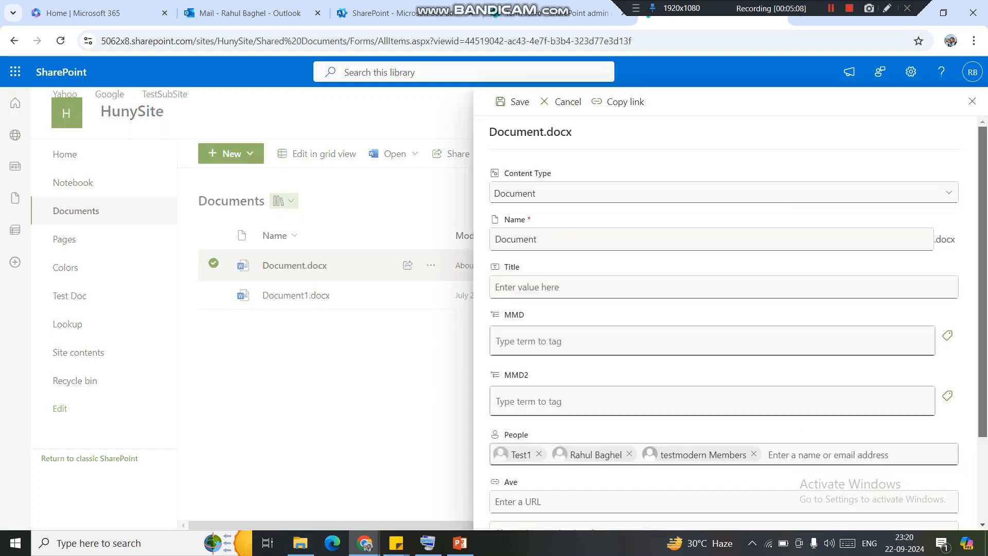
scroll(723, 323, "down", 1)
scroll(723, 322, "down", 1)
left_click(724, 390)
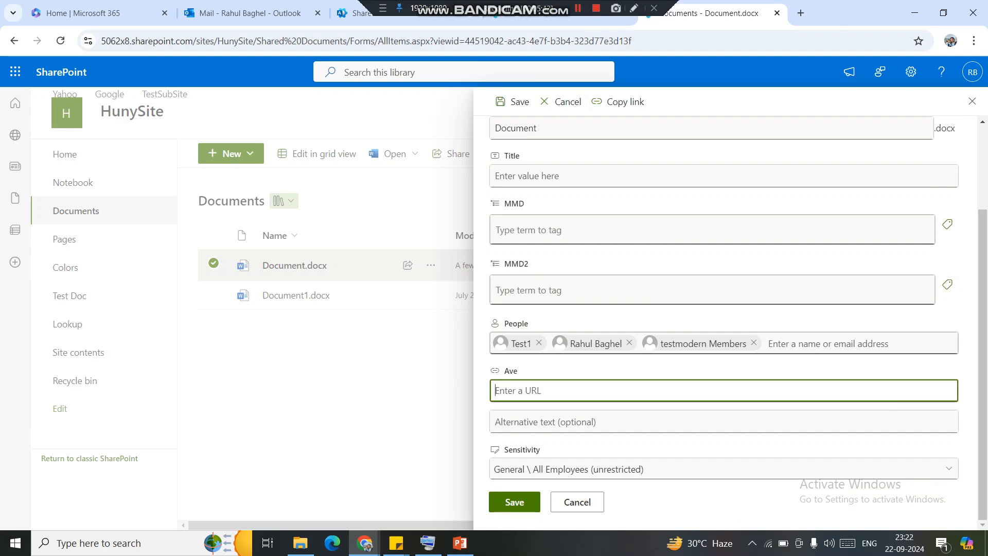
type("https://www.google.com")
left_click(563, 422)
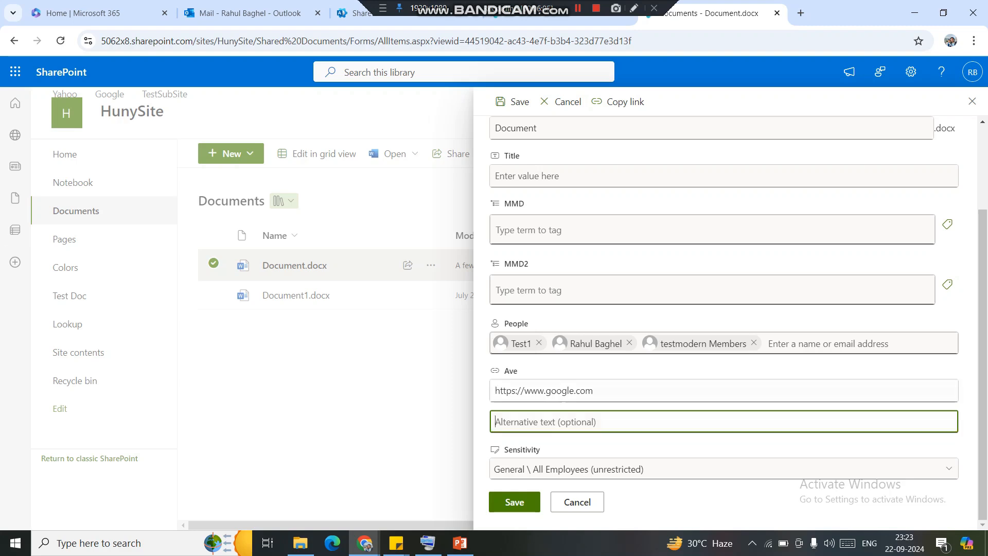
type("google")
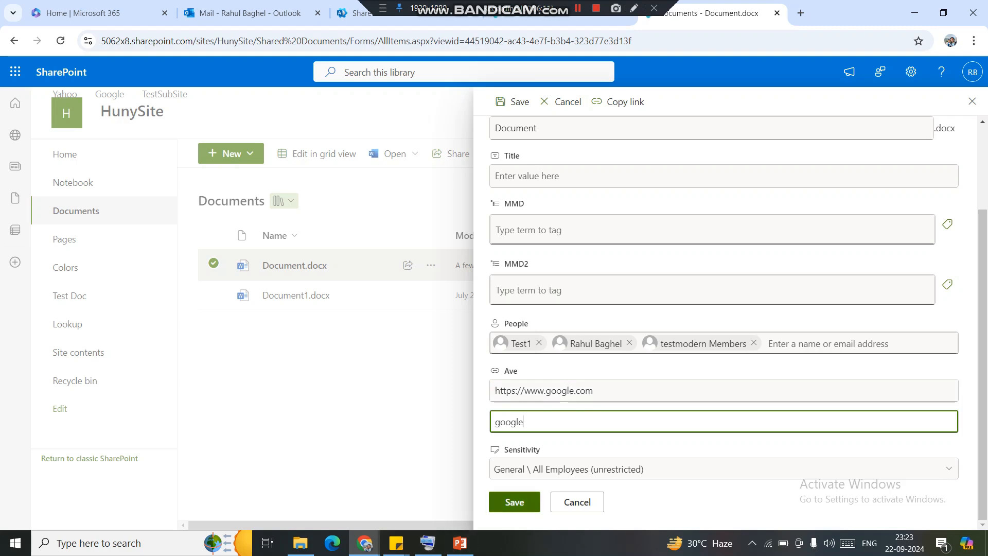
Save the edited properties of Document.docx and close its details
left_click(578, 9)
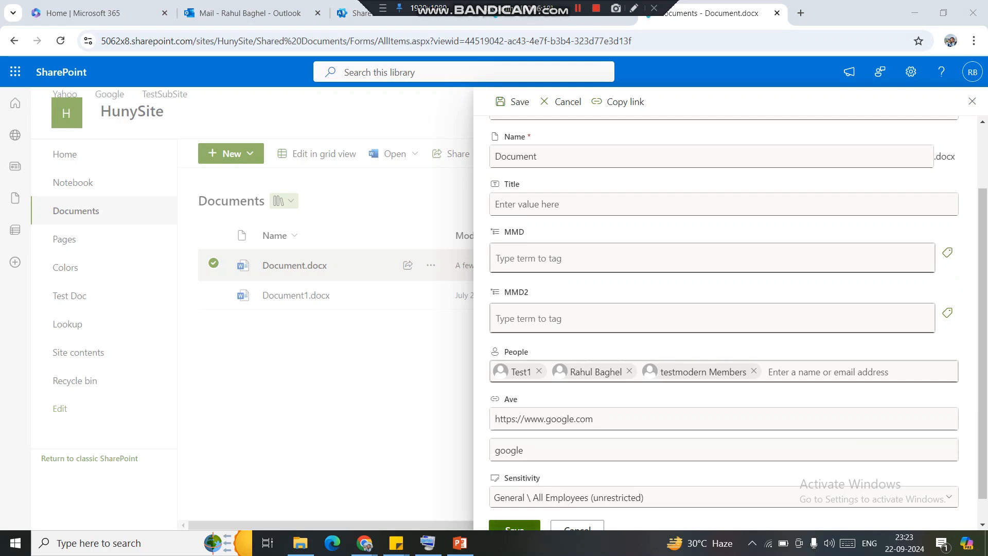
left_click(515, 525)
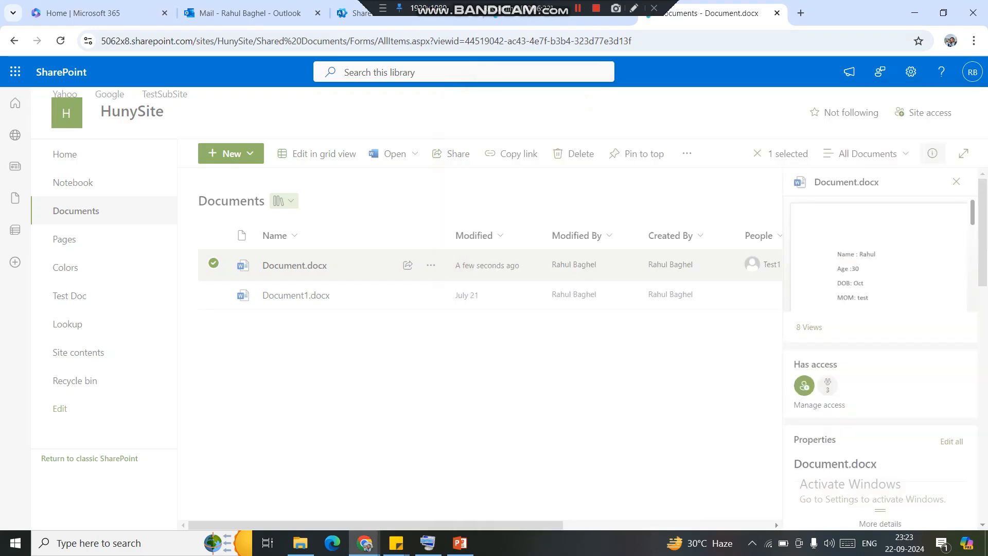
left_click(956, 181)
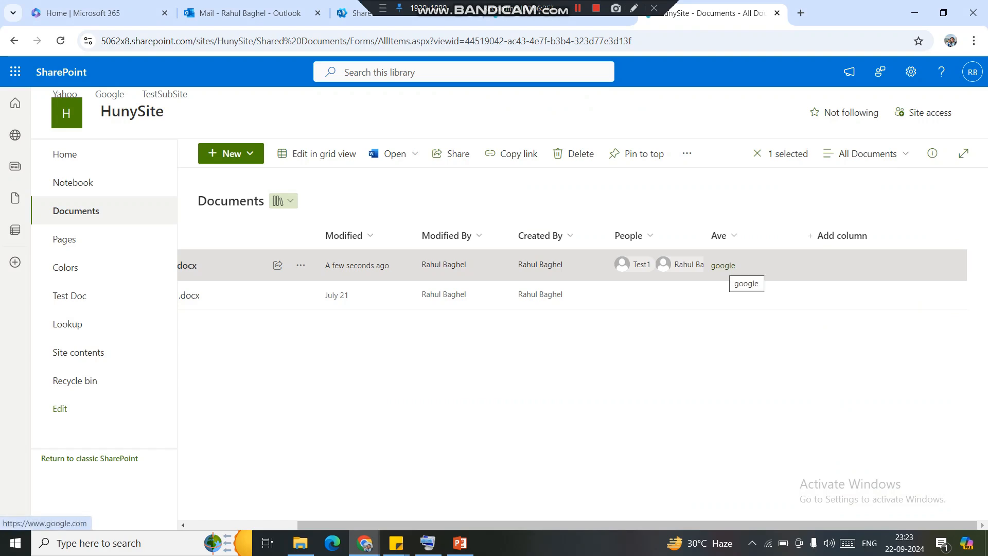
Test the google link in the Ave column, close the opened page, and deselect Document.docx
left_click(723, 266)
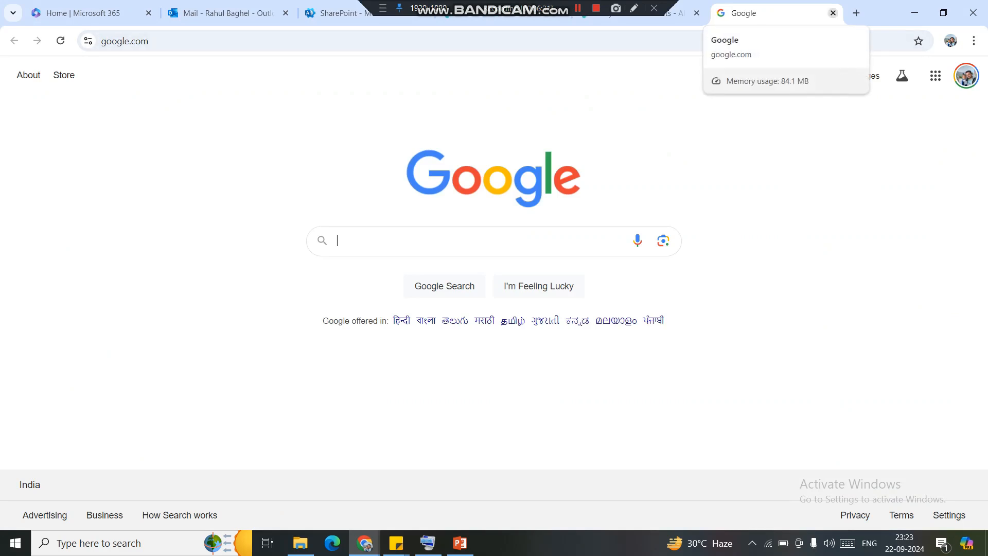
left_click(833, 13)
left_click(721, 361)
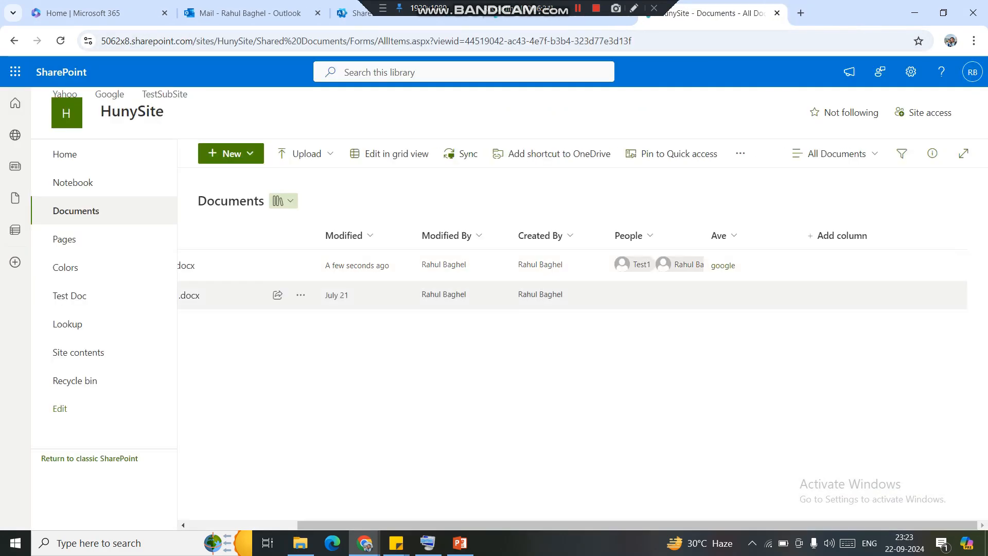
Start creating a new Lookup column in the Documents library
left_click(839, 235)
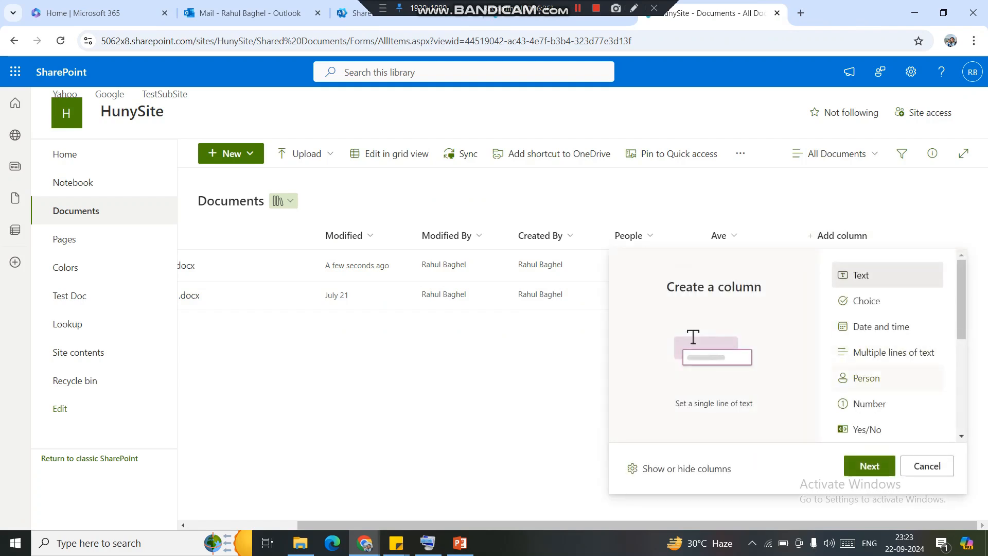
scroll(890, 345, "down", 3)
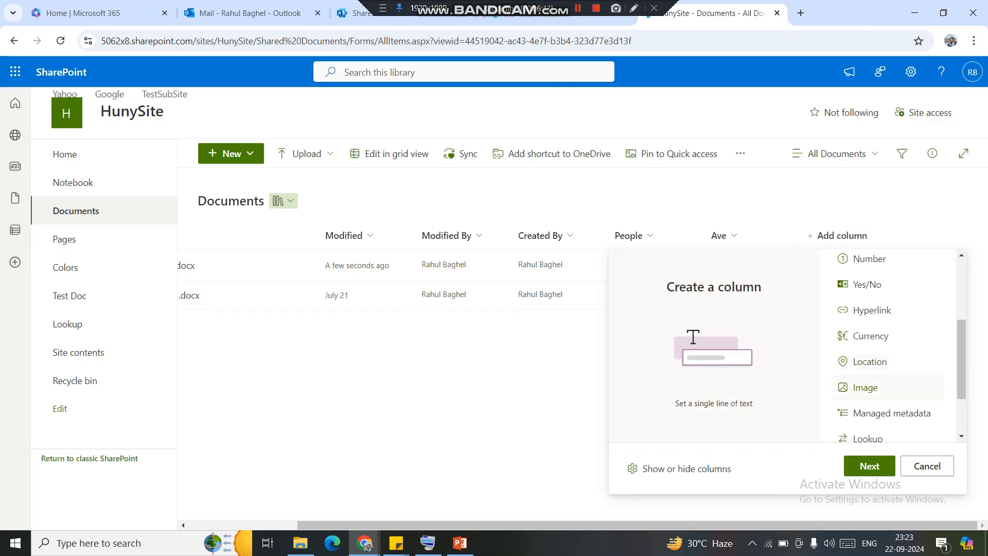
scroll(888, 387, "down", 2)
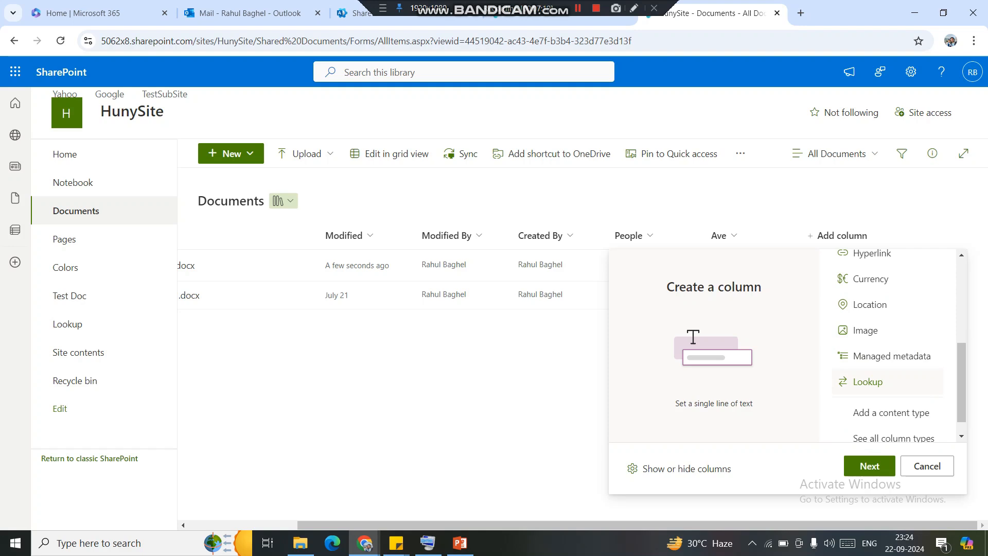
left_click(869, 382)
left_click(869, 466)
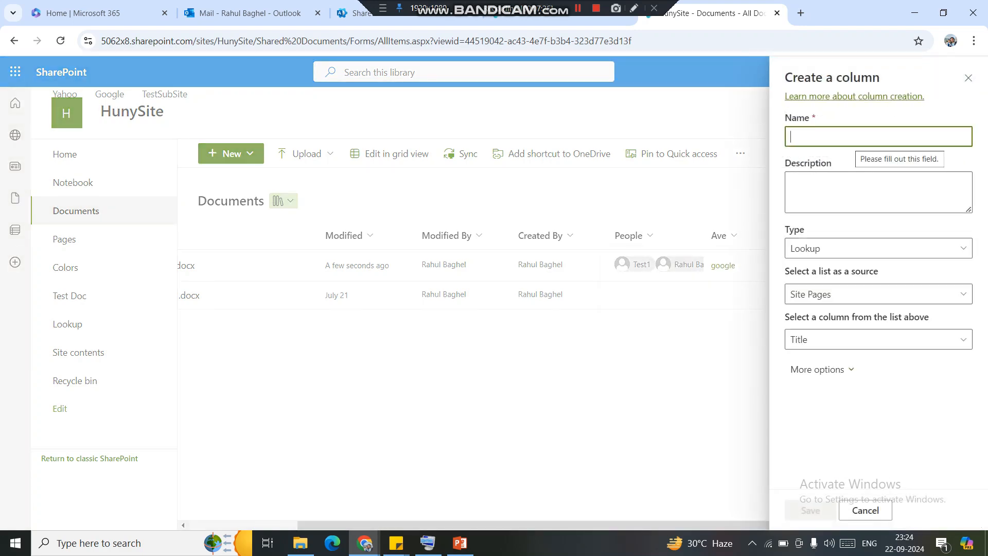
Name the Lookup column Look, with the Colors list as source and Colors Name as its source column
type("L")
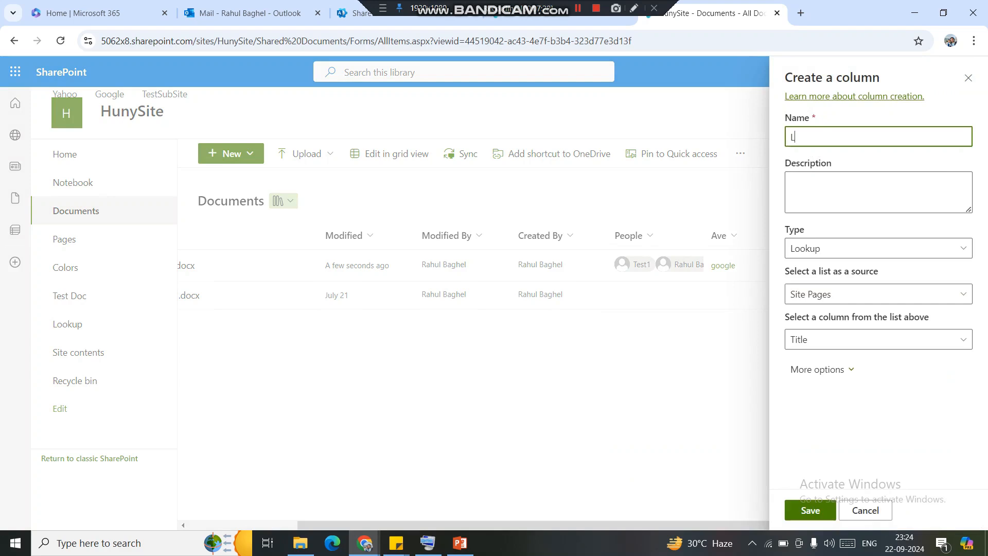
type("ook")
left_click(878, 294)
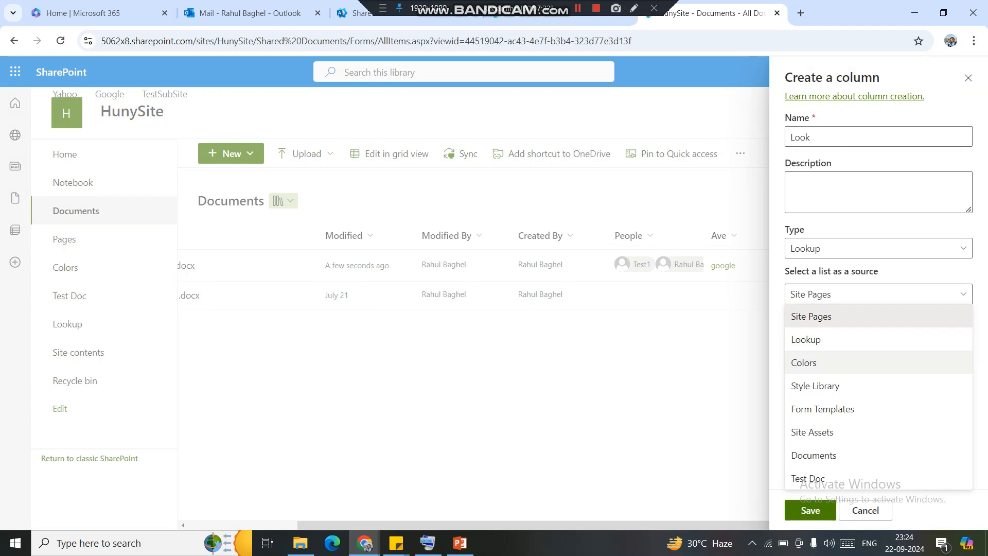
left_click(804, 363)
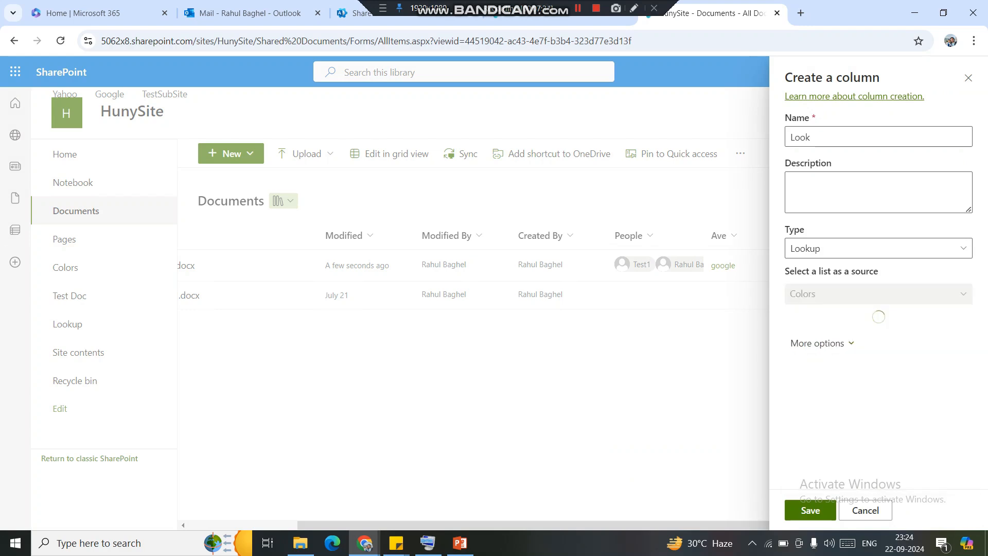
left_click(878, 340)
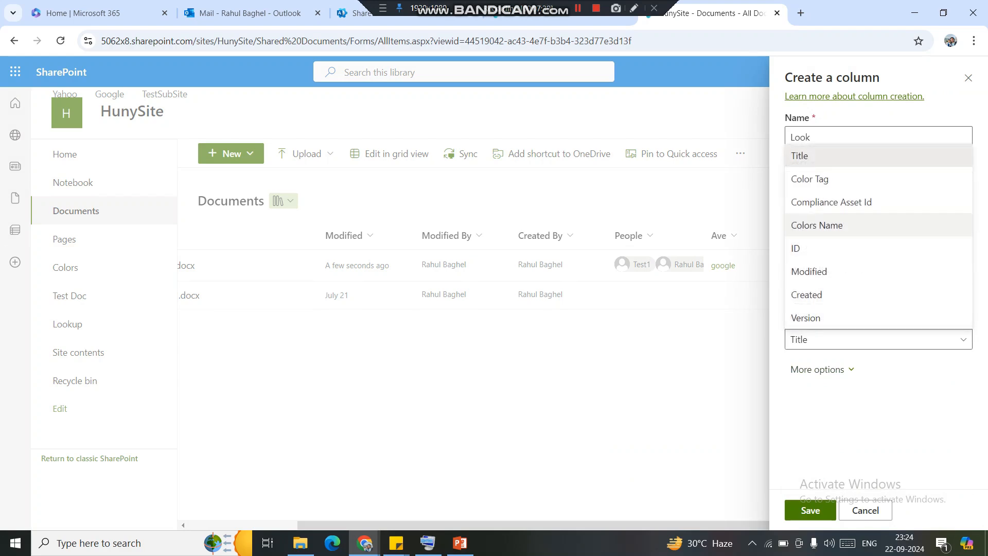
left_click(817, 225)
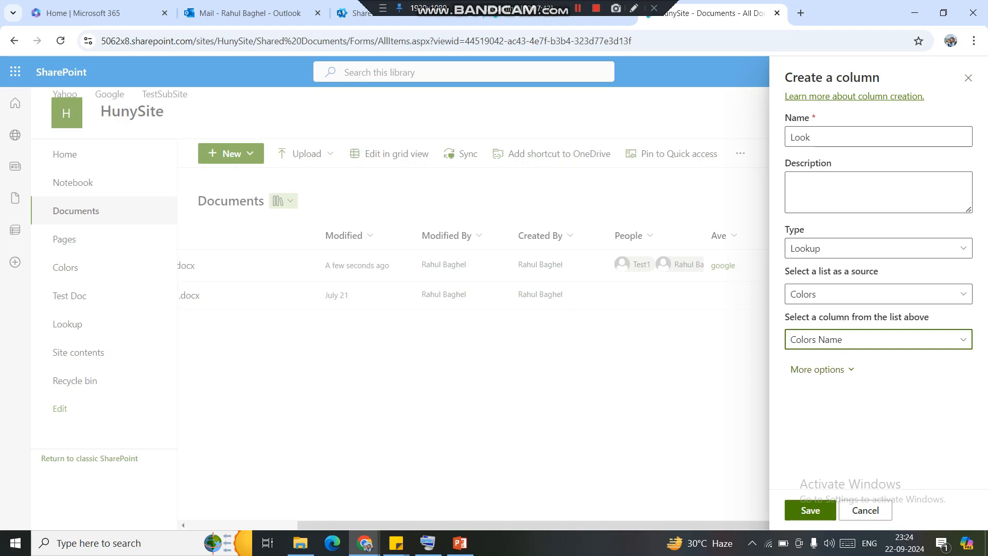
Show the additional options of the Look column, down to its deletion and multiple-selection settings
left_click(817, 369)
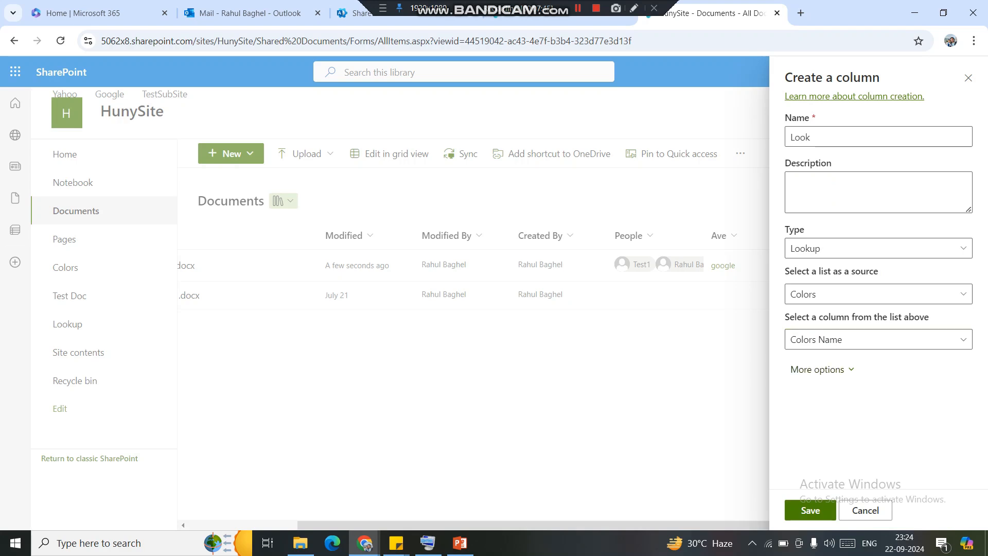
scroll(875, 309, "down", 2)
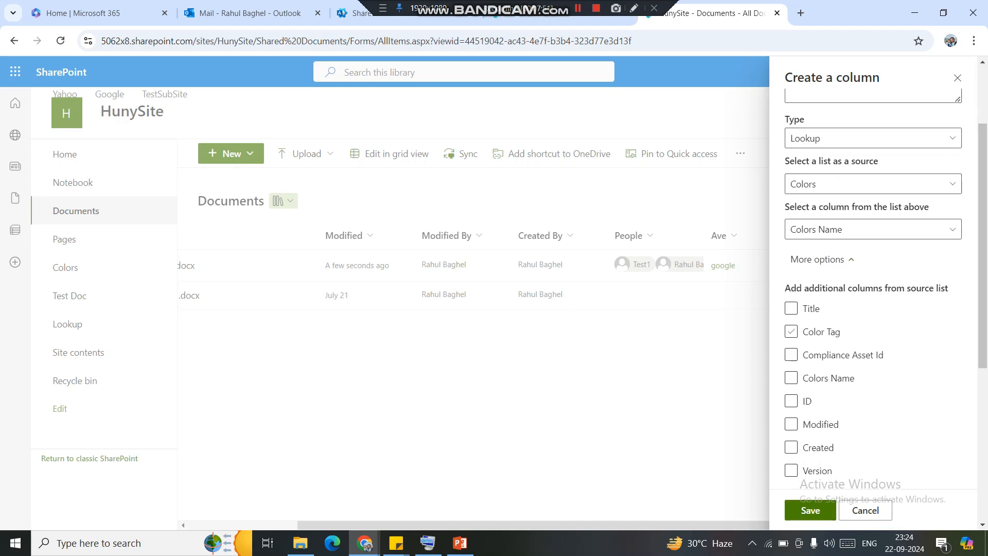
scroll(824, 332, "down", 4)
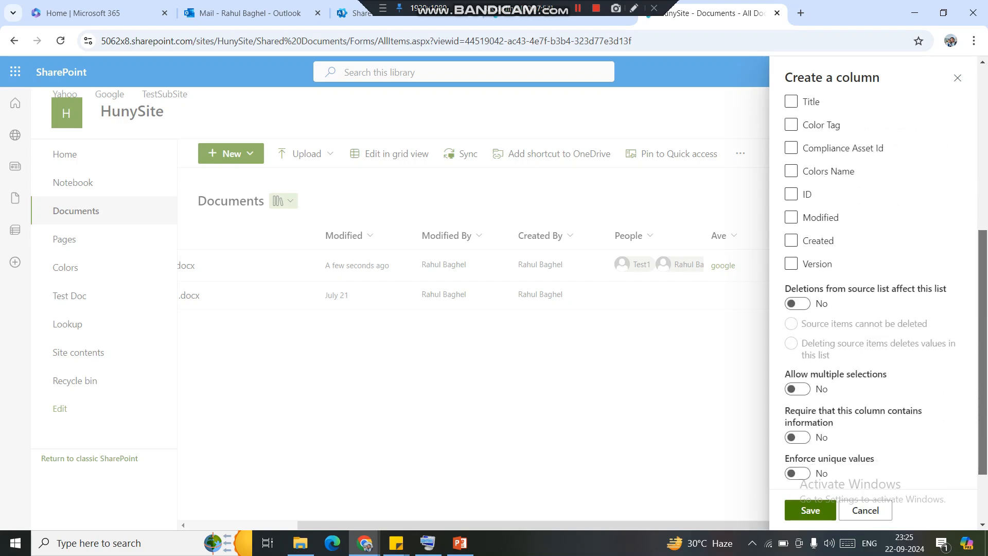
scroll(875, 309, "down", 2)
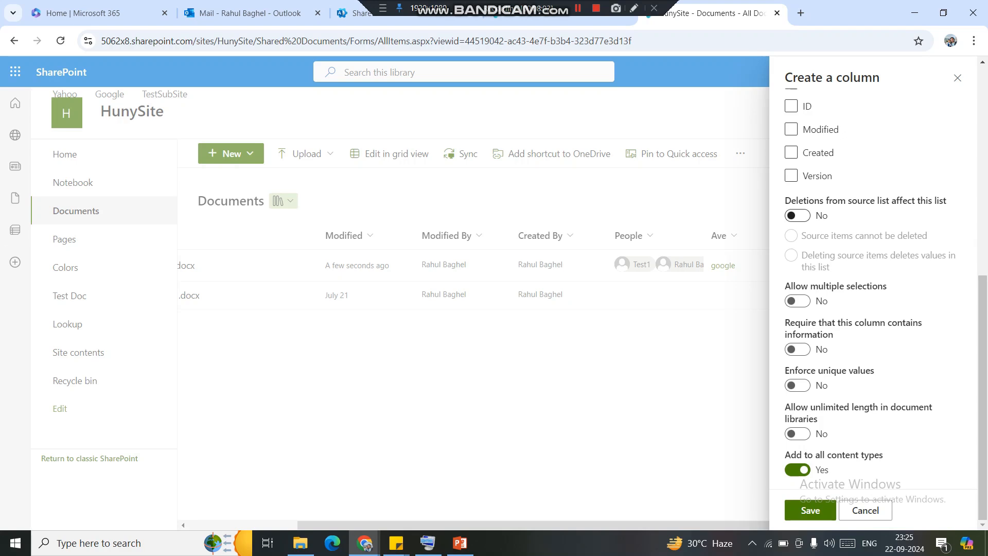
Try letting deletions from the source list affect this list, including the option that deletes the matching values
left_click(797, 216)
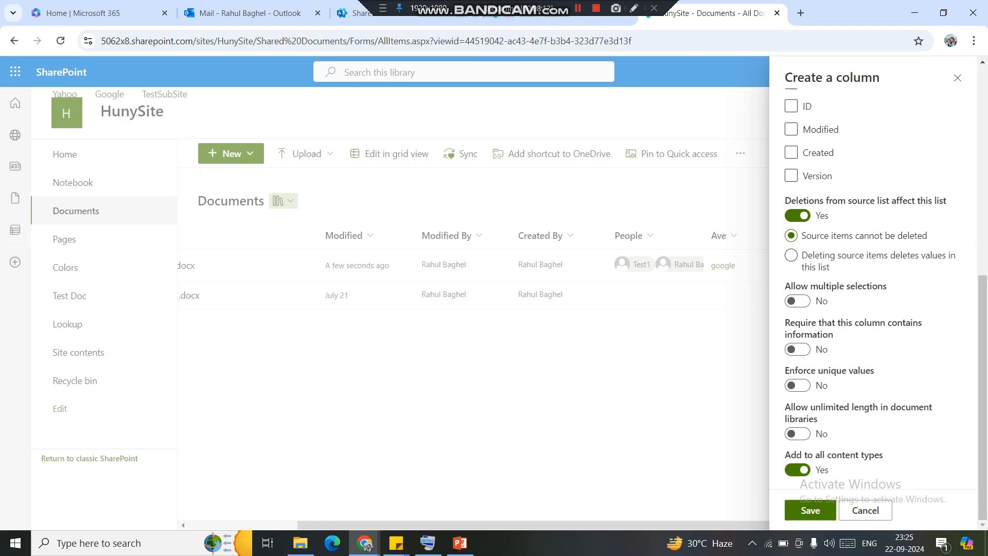
left_click(797, 216)
left_click(798, 215)
left_click(792, 256)
left_click(797, 215)
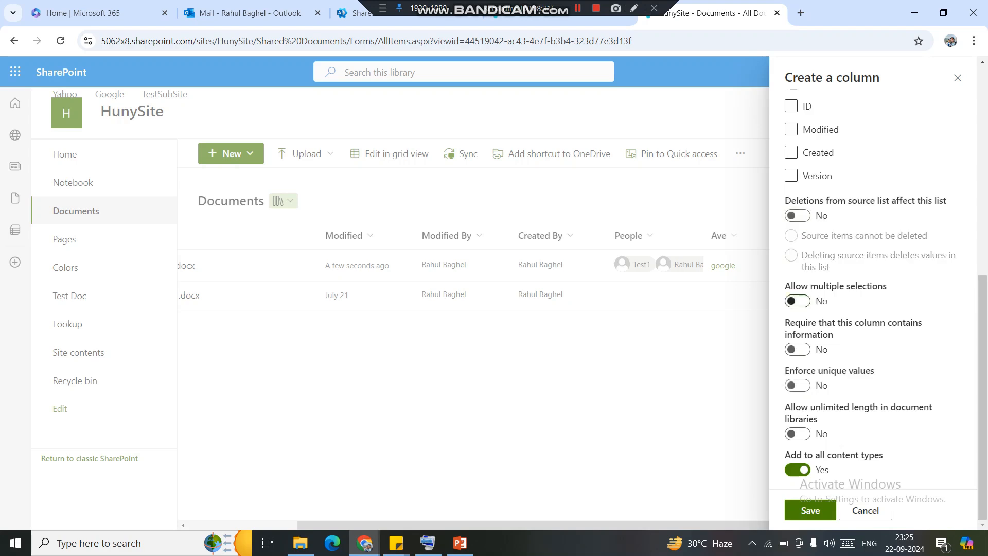
Let deletions from the source list affect this list with source items that cannot be deleted, and save the Look column
left_click(798, 215)
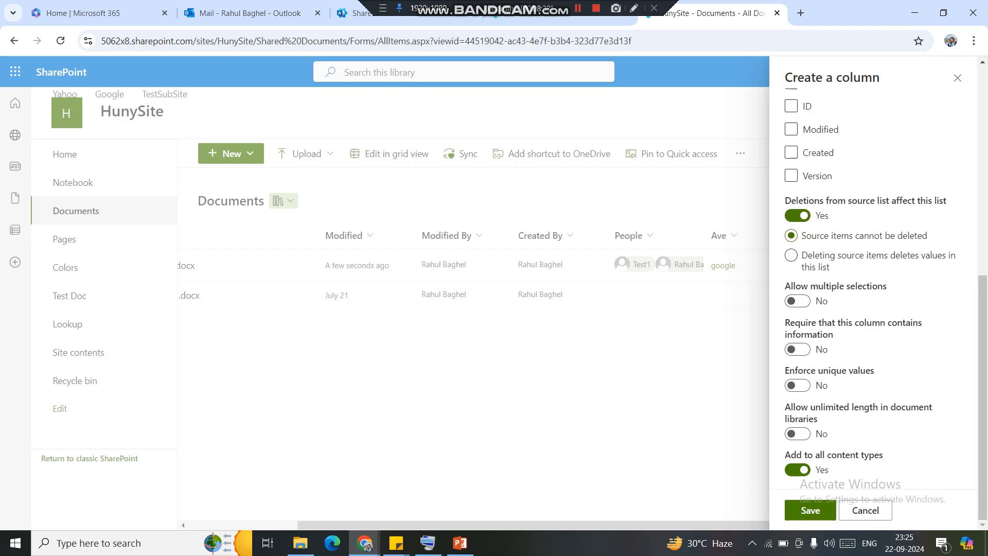
left_click(810, 510)
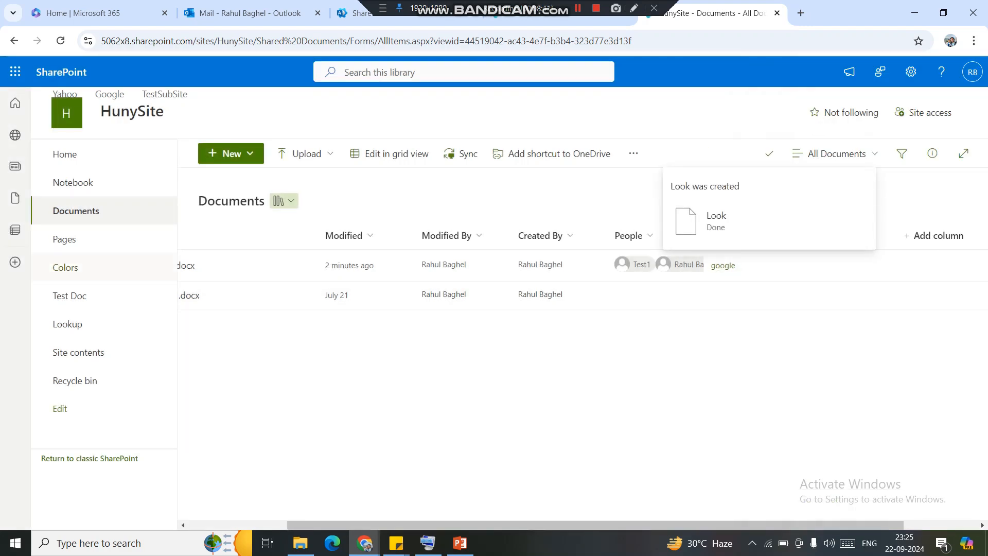
Look at the items in the Colors and Lookup lists, and return to the Documents library
left_click(66, 267)
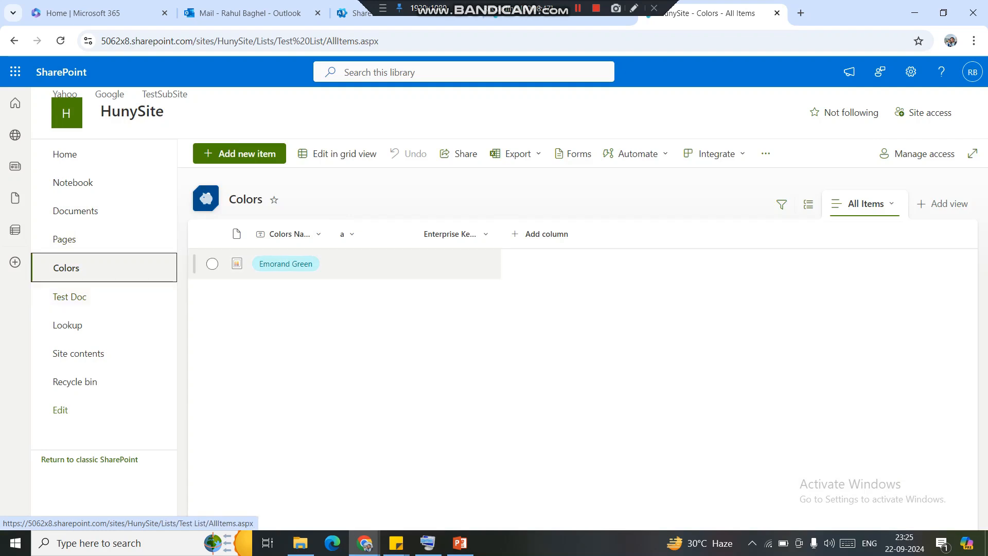
left_click(67, 324)
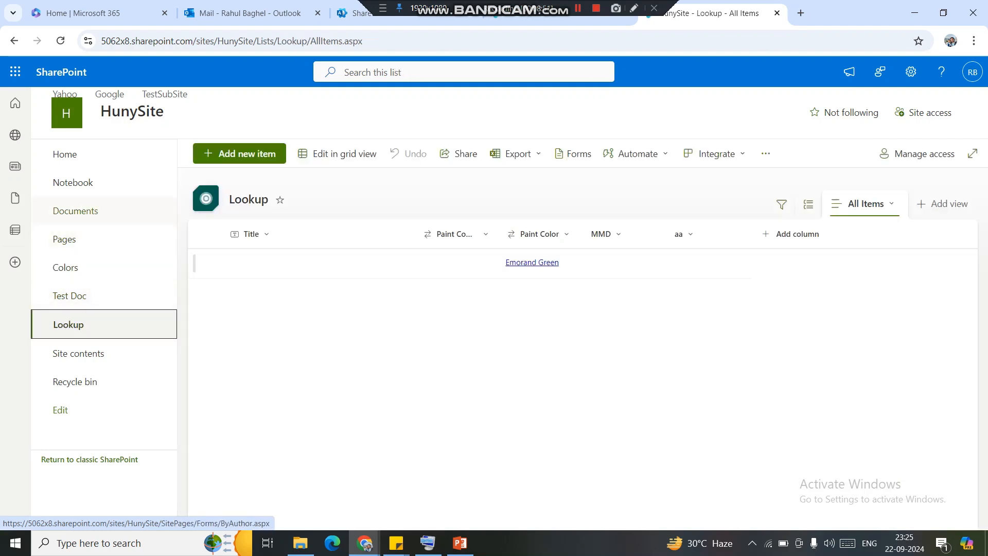
left_click(75, 211)
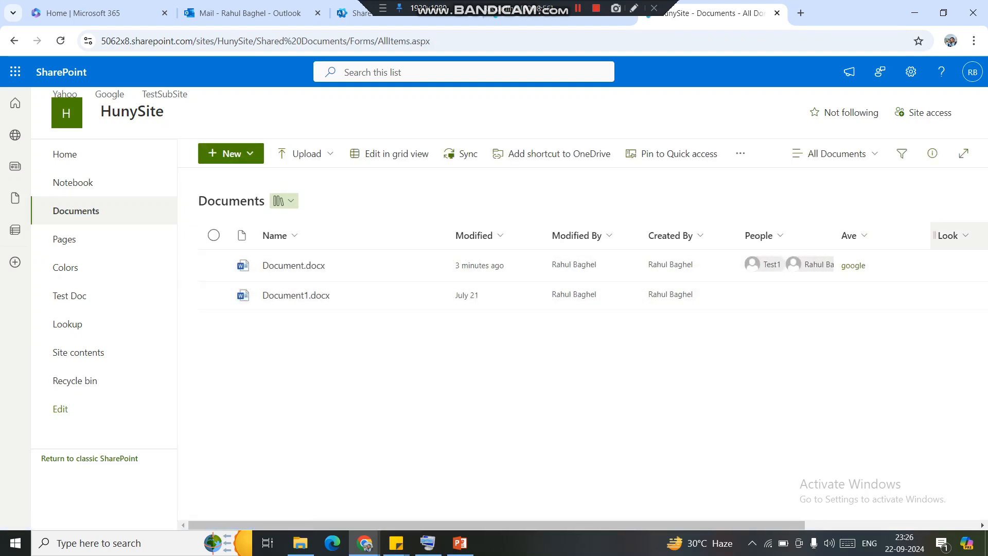
Set the Look value of Document.docx to Emorand Green in its properties and check the column in the library
left_click(893, 267)
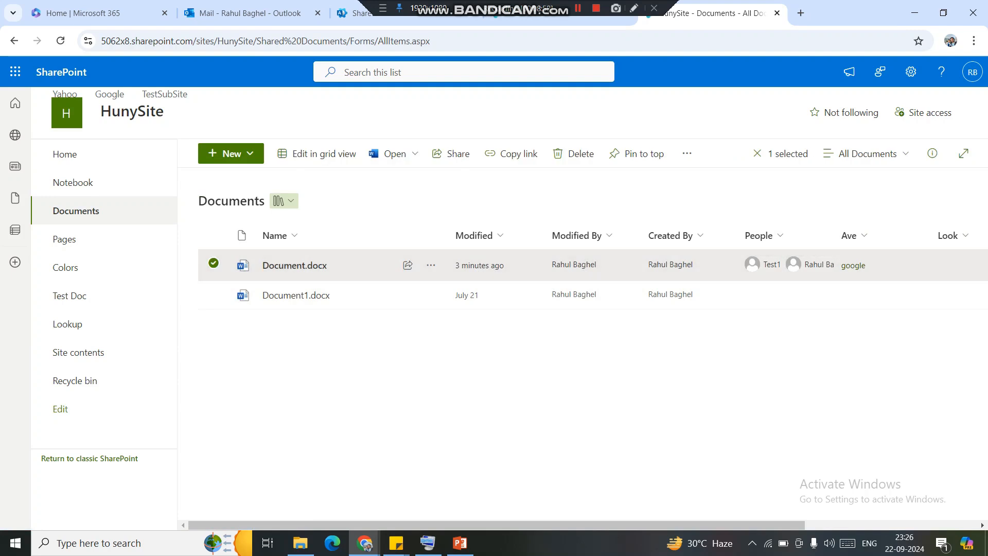
left_click(933, 153)
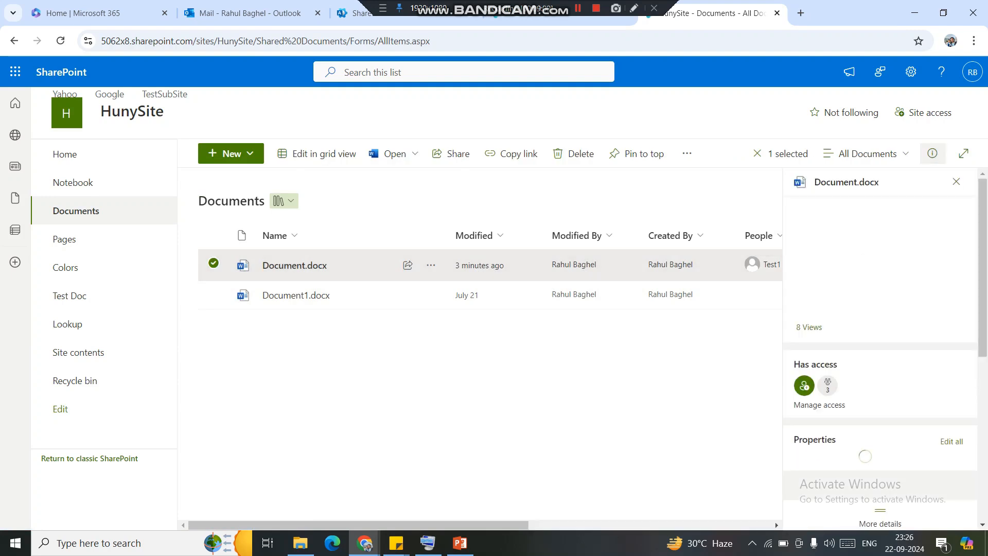
left_click_drag(983, 242, 984, 401)
left_click(844, 335)
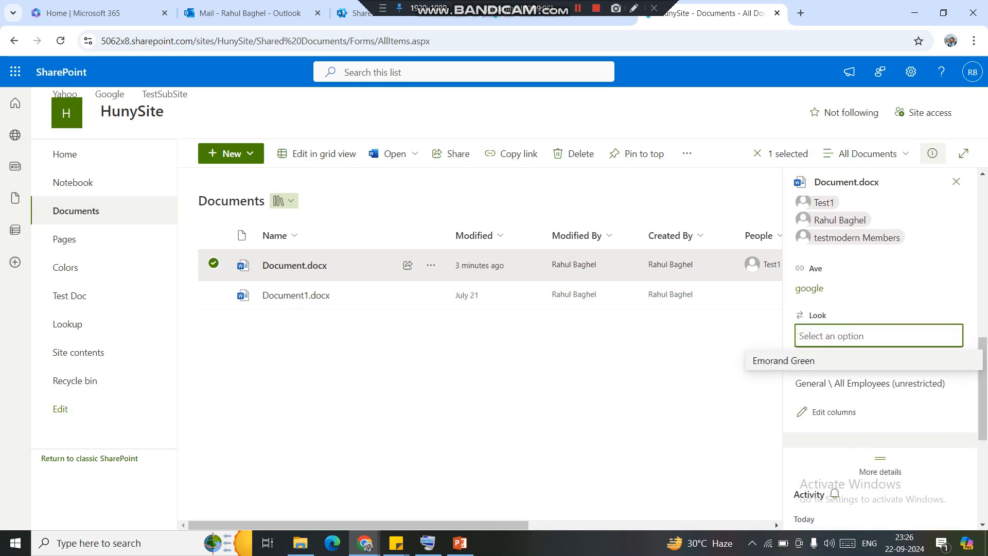
left_click(823, 361)
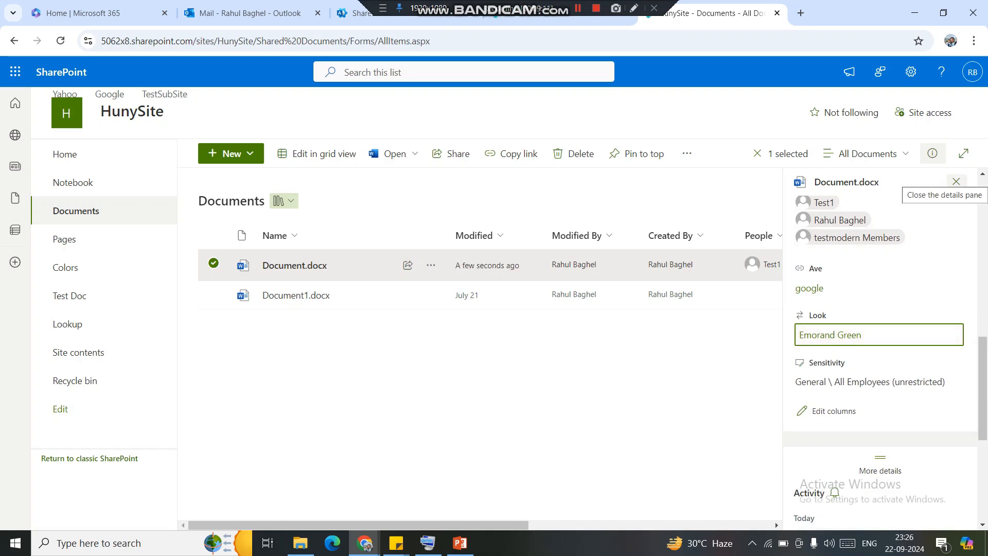
left_click(956, 181)
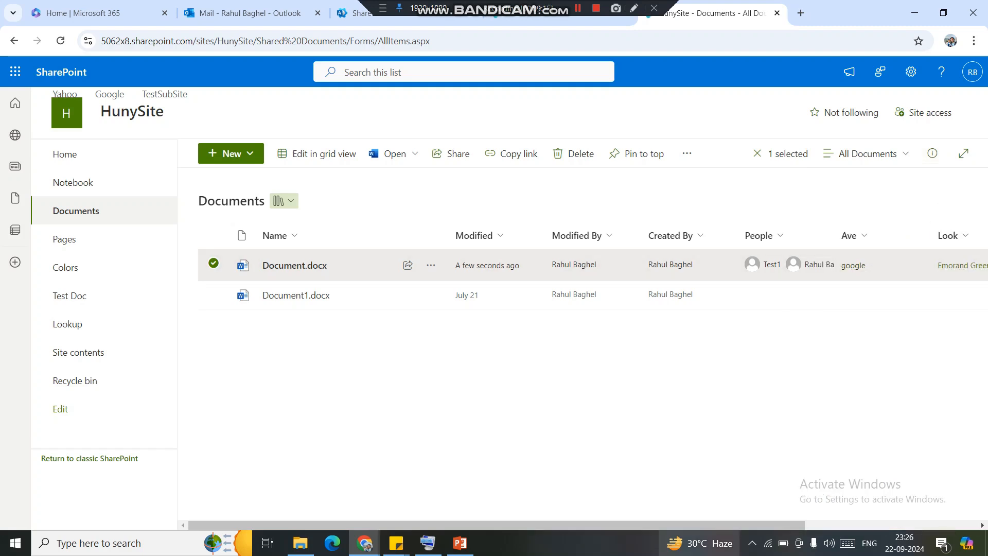
left_click_drag(618, 525, 774, 525)
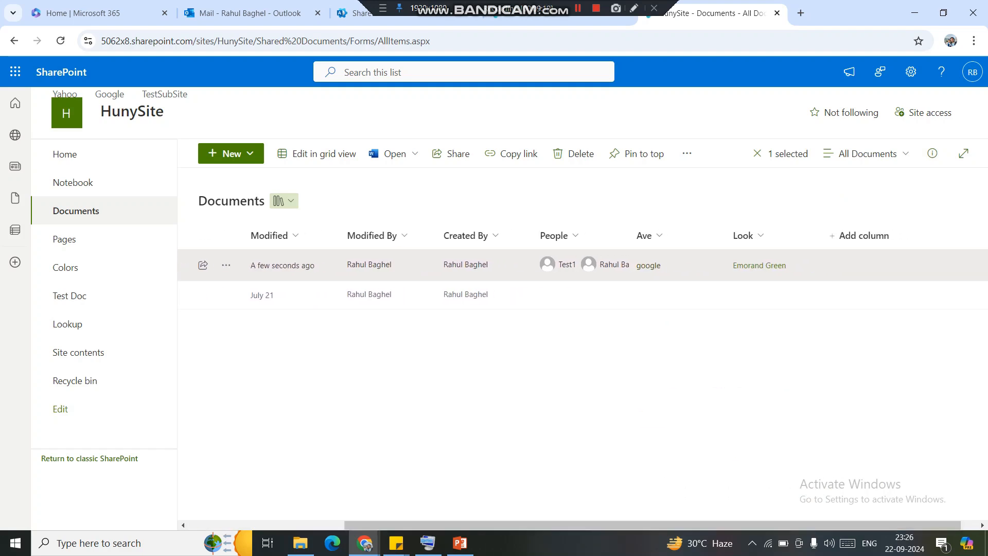